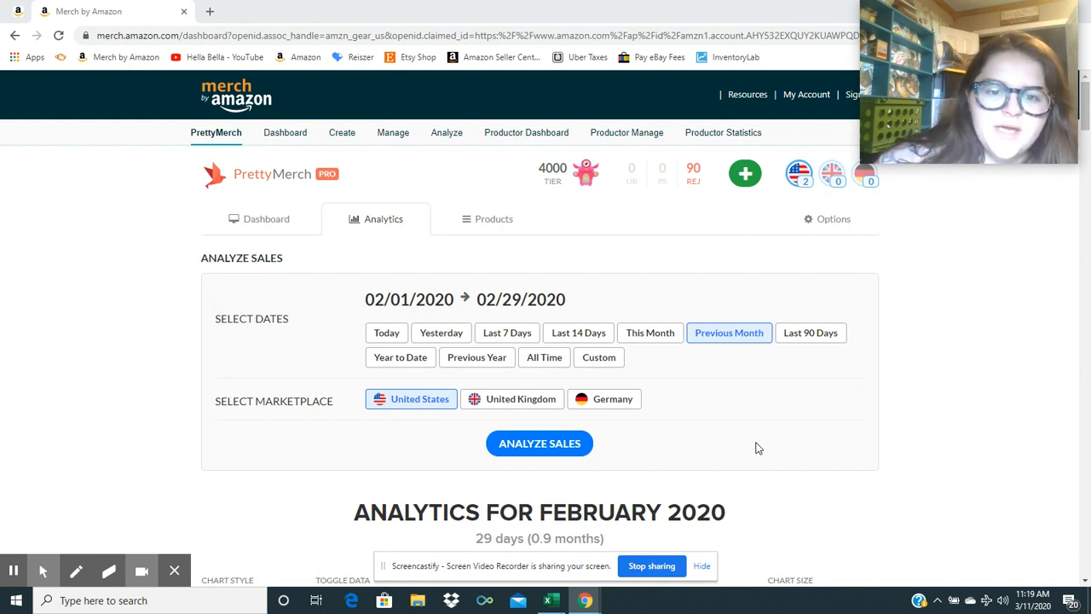
{"action": "scroll", "coordinate": [131, 361], "scroll_direction": "down", "scroll_amount": 1}
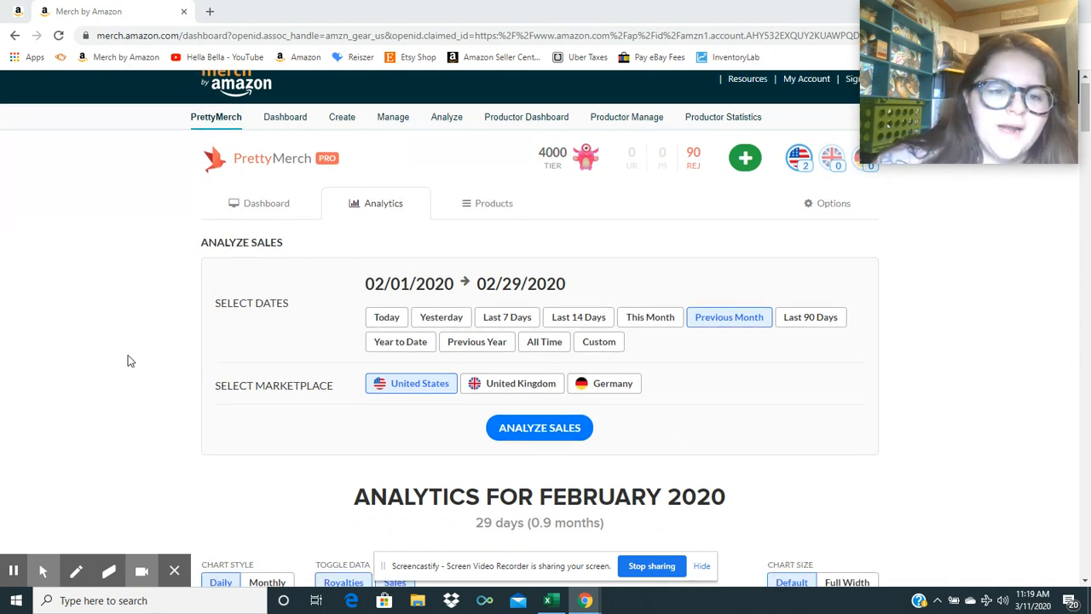
{"action": "scroll", "coordinate": [130, 361], "scroll_direction": "down", "scroll_amount": 3}
{"action": "scroll", "coordinate": [130, 360], "scroll_direction": "down", "scroll_amount": 3}
{"action": "scroll", "coordinate": [130, 360], "scroll_direction": "down", "scroll_amount": 2}
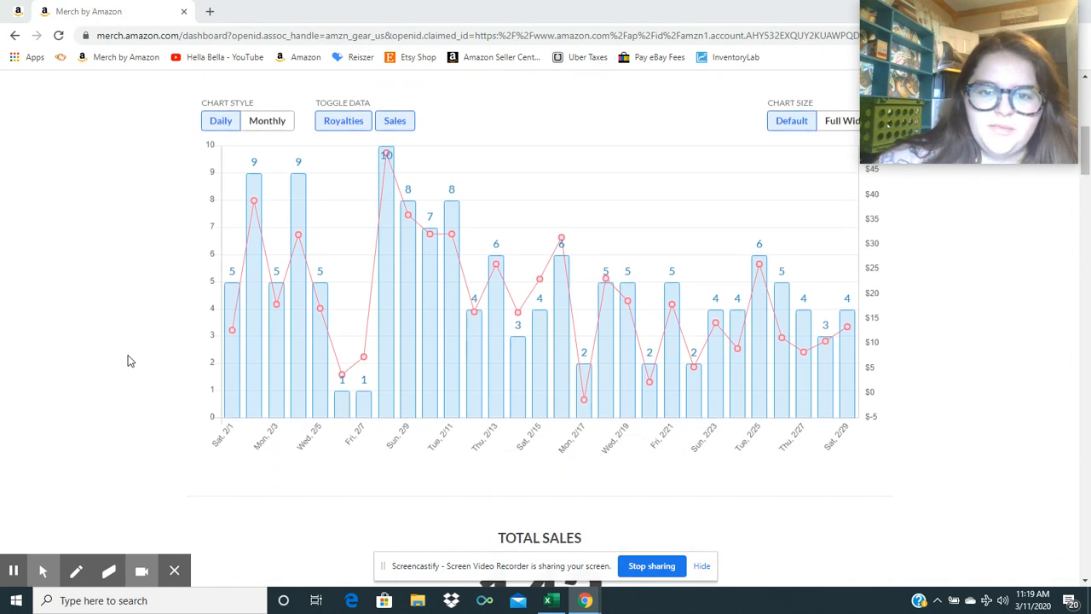
{"action": "scroll", "coordinate": [128, 361], "scroll_direction": "up", "scroll_amount": 2}
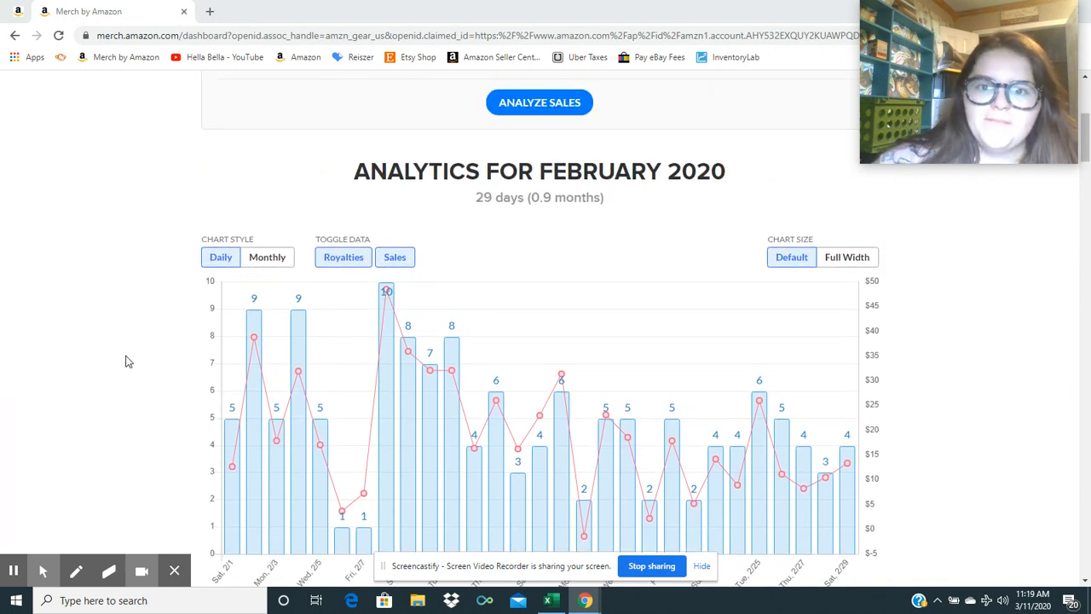
{"action": "scroll", "coordinate": [128, 361], "scroll_direction": "down", "scroll_amount": 2}
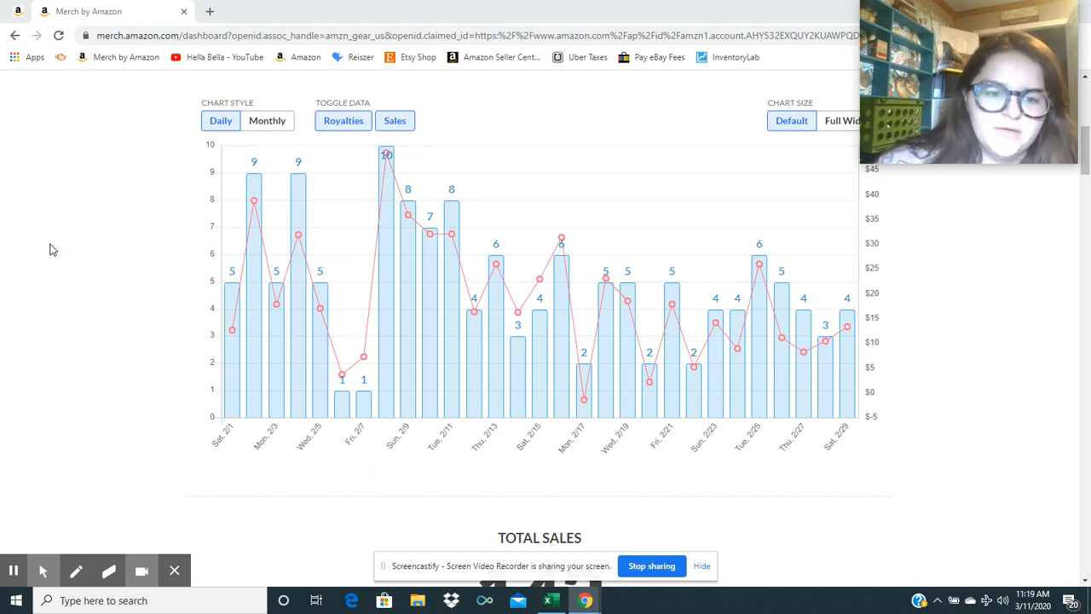
{"action": "scroll", "coordinate": [51, 256], "scroll_direction": "down", "scroll_amount": 1}
{"action": "scroll", "coordinate": [76, 277], "scroll_direction": "down", "scroll_amount": 3}
{"action": "scroll", "coordinate": [77, 277], "scroll_direction": "down", "scroll_amount": 3}
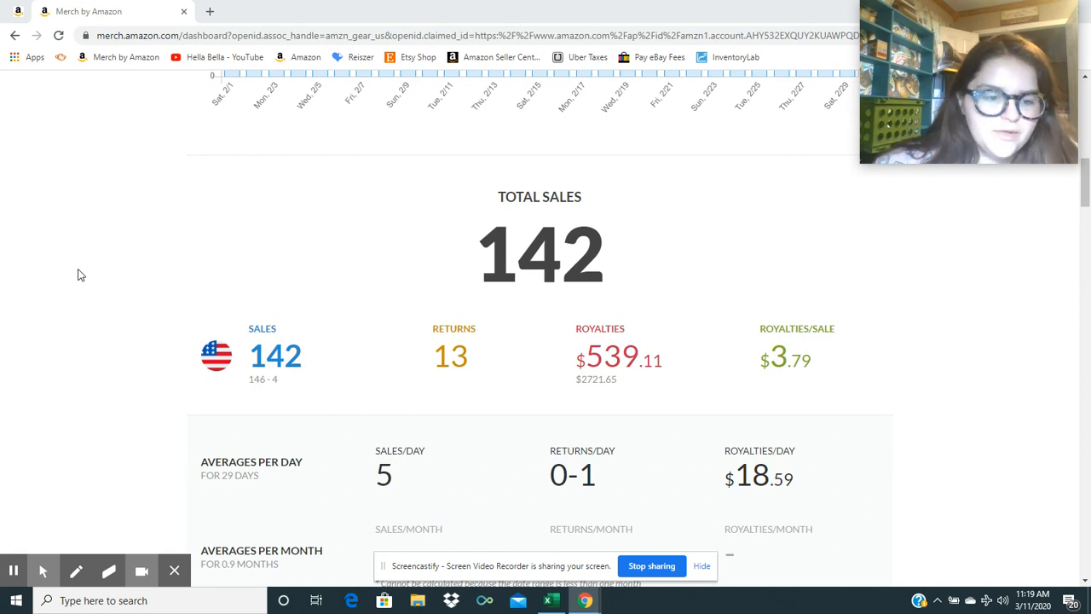
{"action": "scroll", "coordinate": [77, 275], "scroll_direction": "down", "scroll_amount": 1}
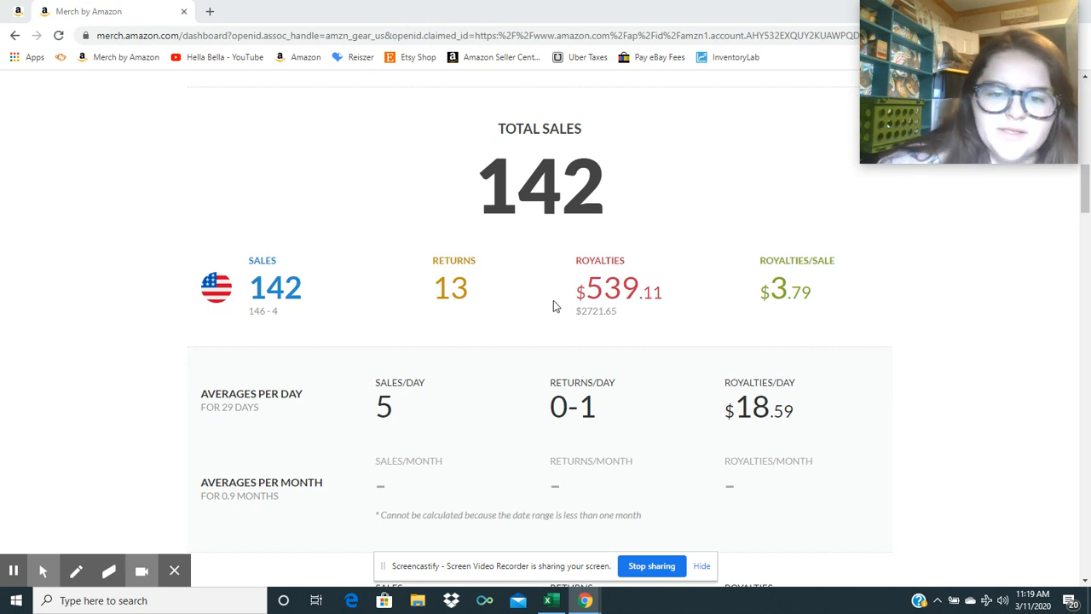
{"action": "scroll", "coordinate": [162, 349], "scroll_direction": "down", "scroll_amount": 2}
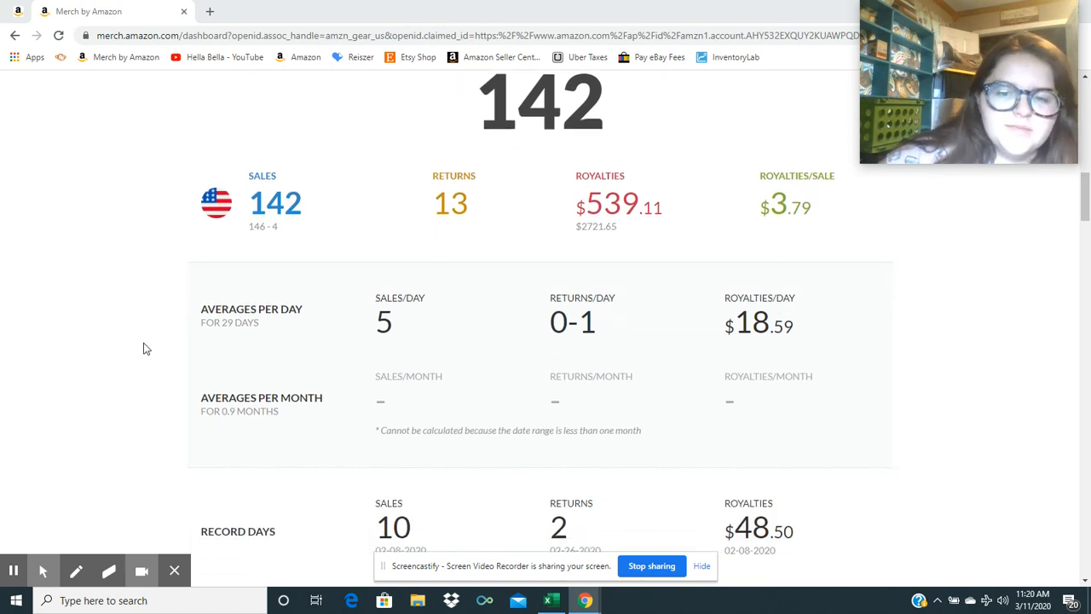
{"action": "scroll", "coordinate": [162, 348], "scroll_direction": "down", "scroll_amount": 2}
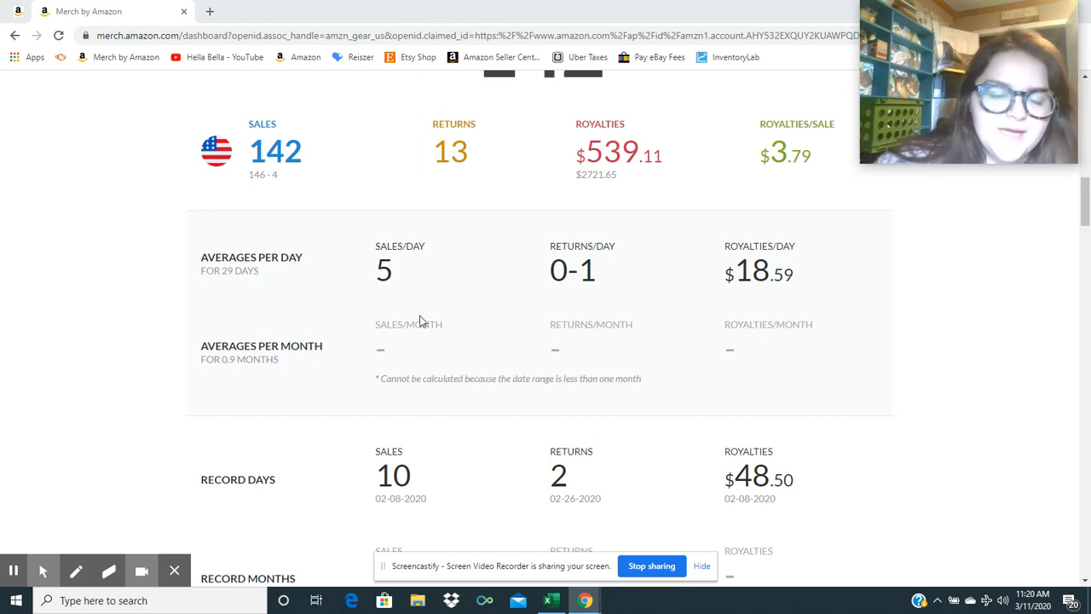
{"action": "scroll", "coordinate": [89, 320], "scroll_direction": "down", "scroll_amount": 2}
{"action": "scroll", "coordinate": [90, 321], "scroll_direction": "down", "scroll_amount": 1}
{"action": "scroll", "coordinate": [91, 312], "scroll_direction": "down", "scroll_amount": 2}
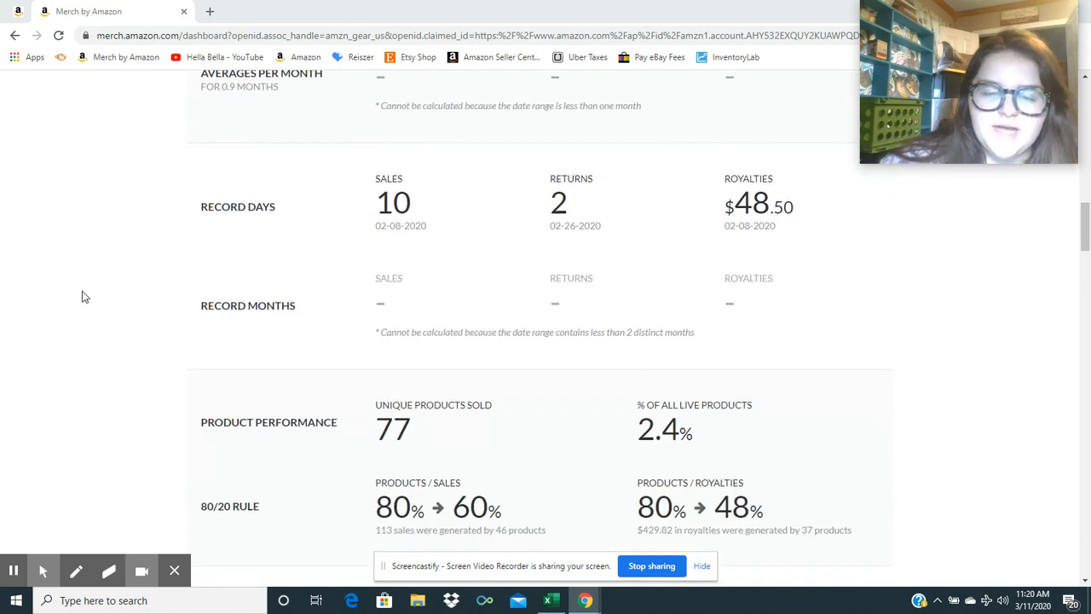
{"action": "scroll", "coordinate": [85, 296], "scroll_direction": "down", "scroll_amount": 2}
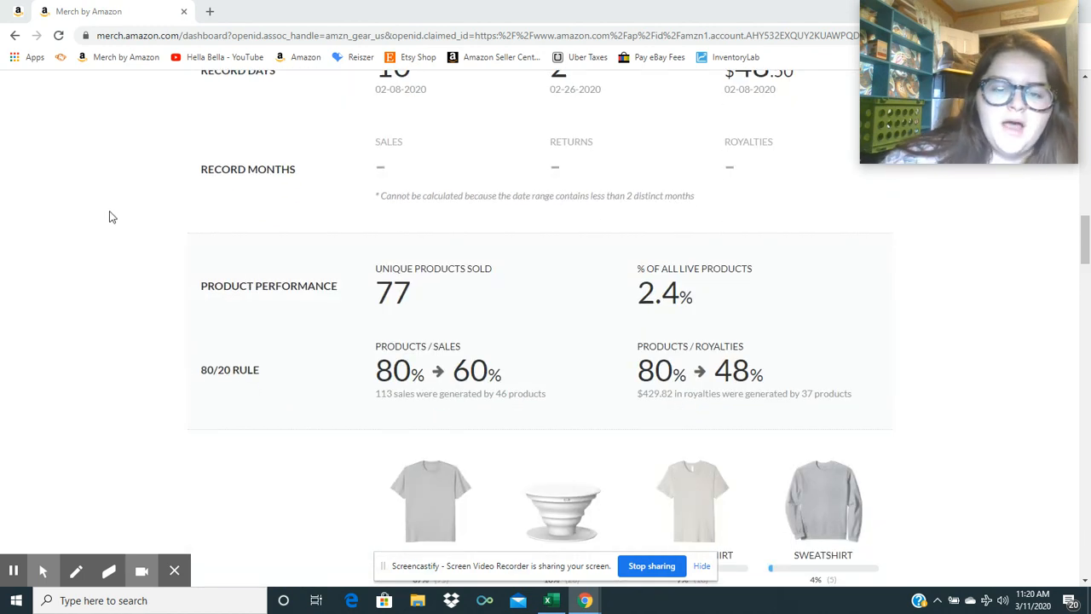
{"action": "scroll", "coordinate": [111, 213], "scroll_direction": "down", "scroll_amount": 2}
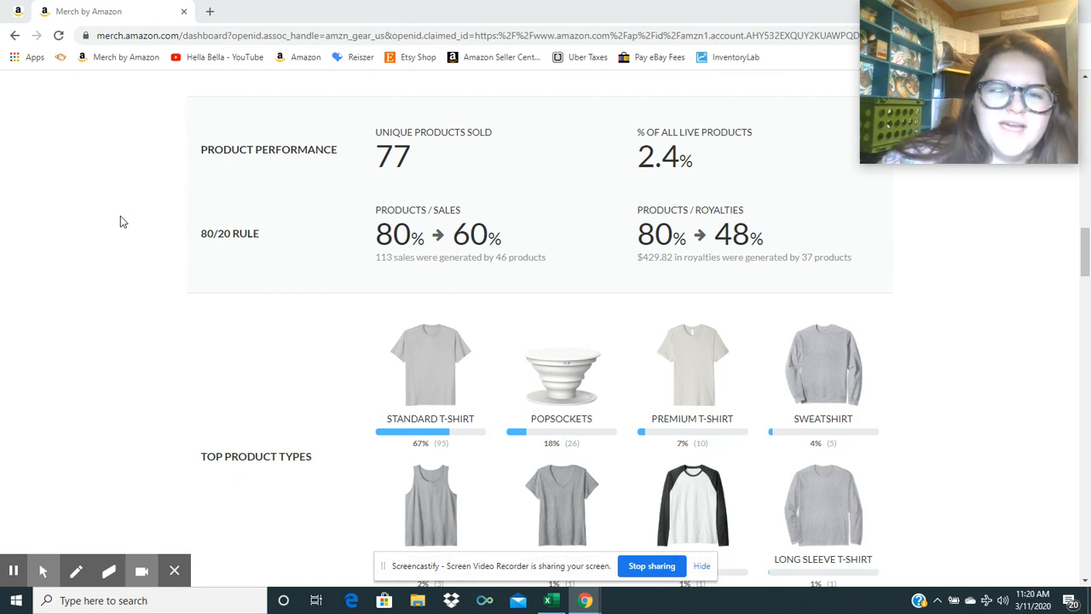
{"action": "scroll", "coordinate": [120, 221], "scroll_direction": "down", "scroll_amount": 1}
{"action": "scroll", "coordinate": [120, 221], "scroll_direction": "up", "scroll_amount": 2}
{"action": "scroll", "coordinate": [120, 221], "scroll_direction": "down", "scroll_amount": 2}
{"action": "scroll", "coordinate": [120, 219], "scroll_direction": "up", "scroll_amount": 1}
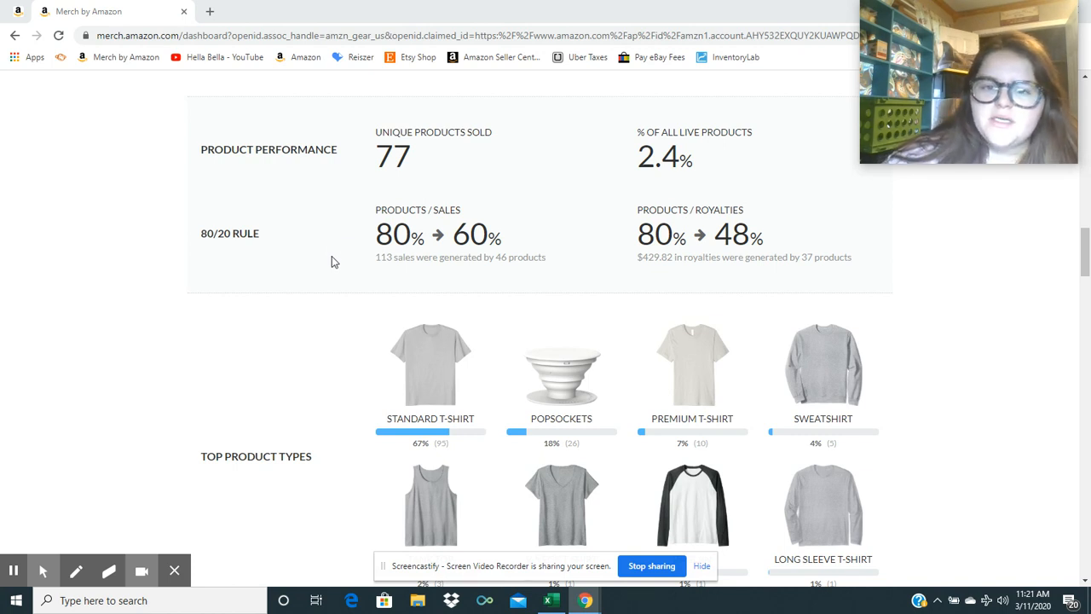
{"action": "scroll", "coordinate": [332, 256], "scroll_direction": "down", "scroll_amount": 3}
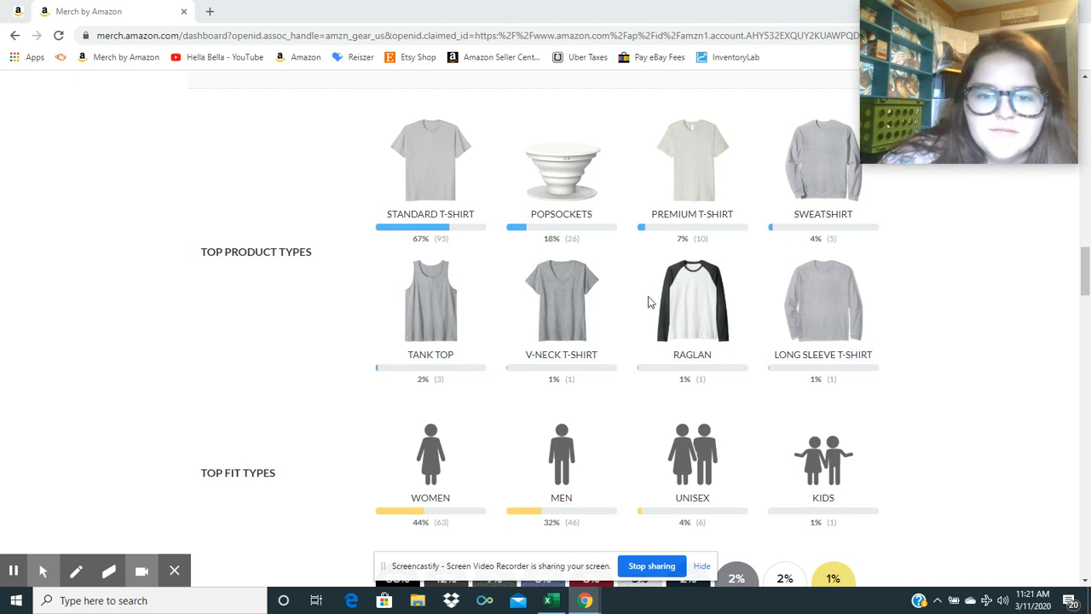
{"action": "scroll", "coordinate": [294, 345], "scroll_direction": "down", "scroll_amount": 2}
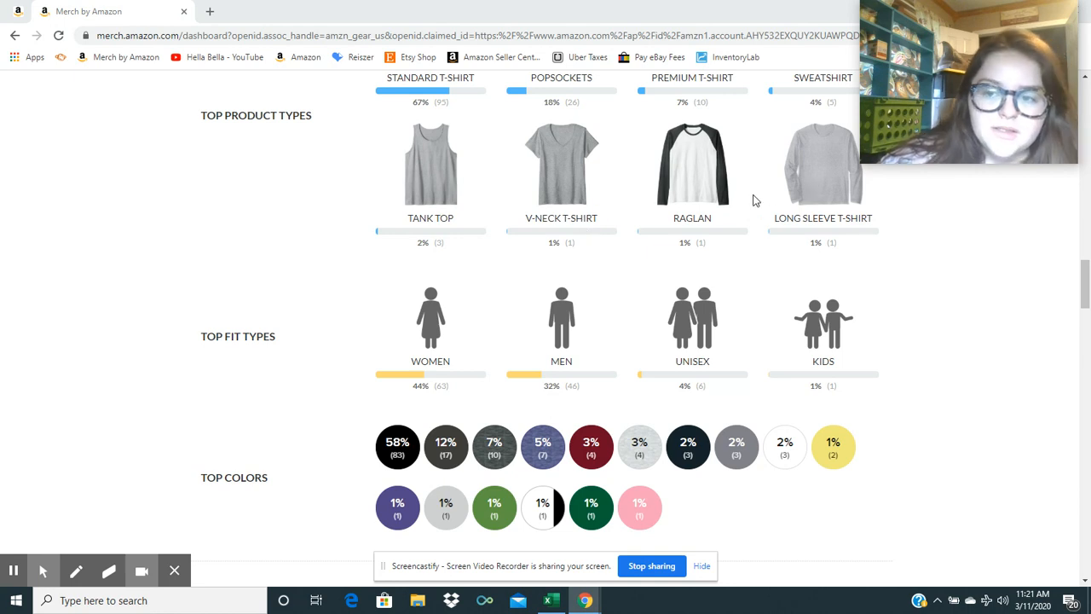
{"action": "scroll", "coordinate": [256, 256], "scroll_direction": "down", "scroll_amount": 2}
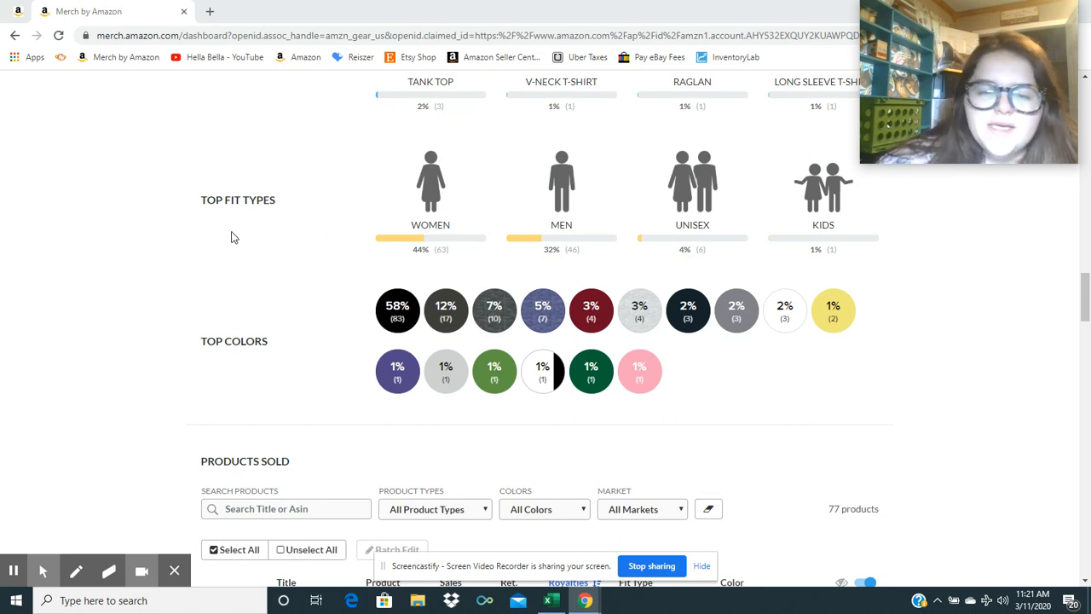
{"action": "scroll", "coordinate": [235, 236], "scroll_direction": "down", "scroll_amount": 2}
{"action": "scroll", "coordinate": [226, 236], "scroll_direction": "down", "scroll_amount": 2}
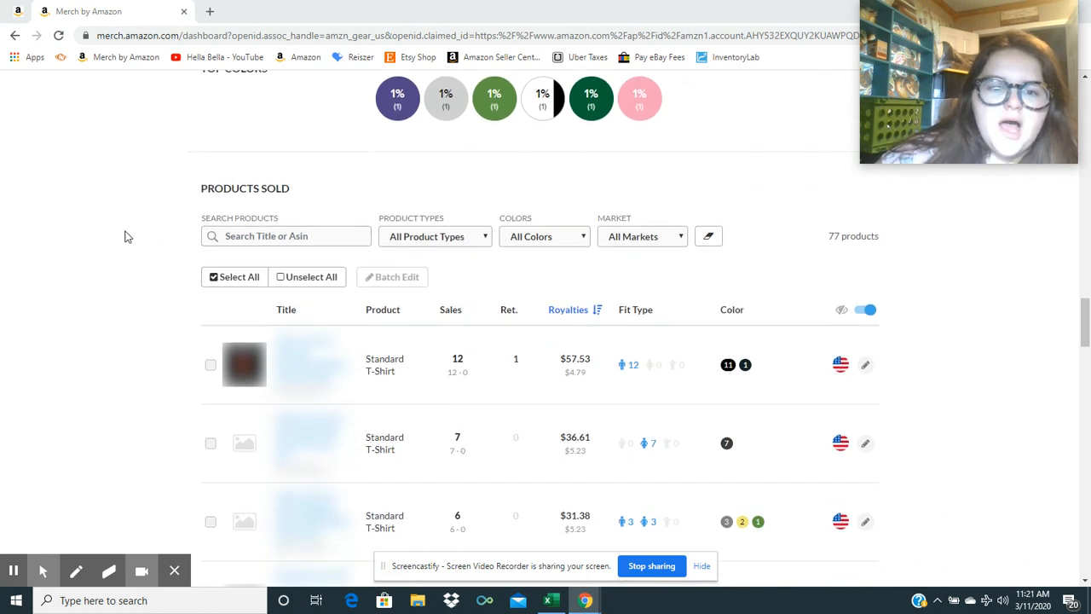
{"action": "scroll", "coordinate": [119, 236], "scroll_direction": "down", "scroll_amount": 2}
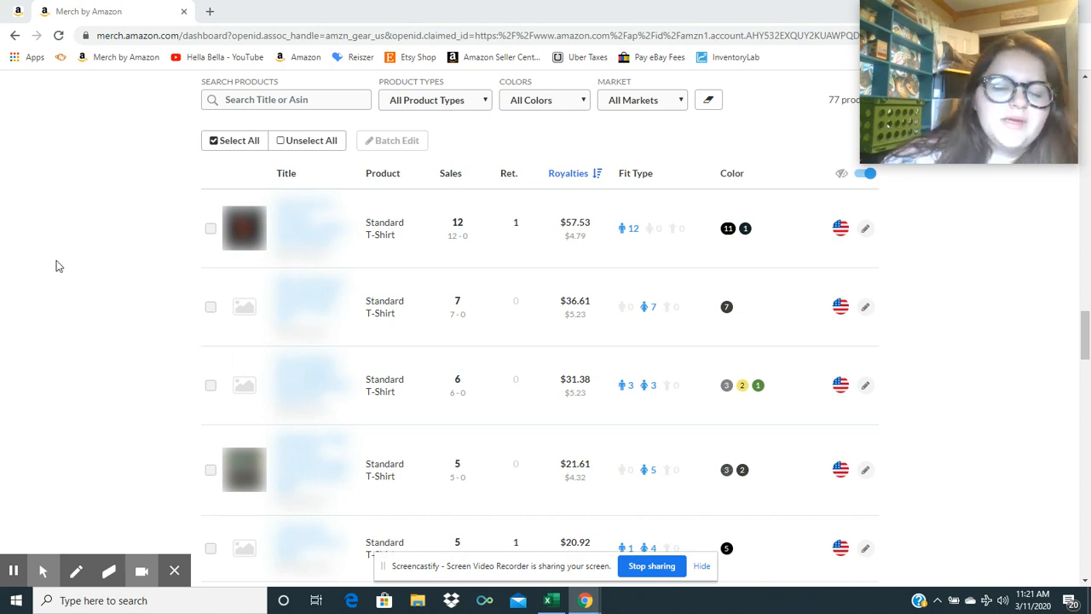
{"action": "scroll", "coordinate": [118, 248], "scroll_direction": "down", "scroll_amount": 1}
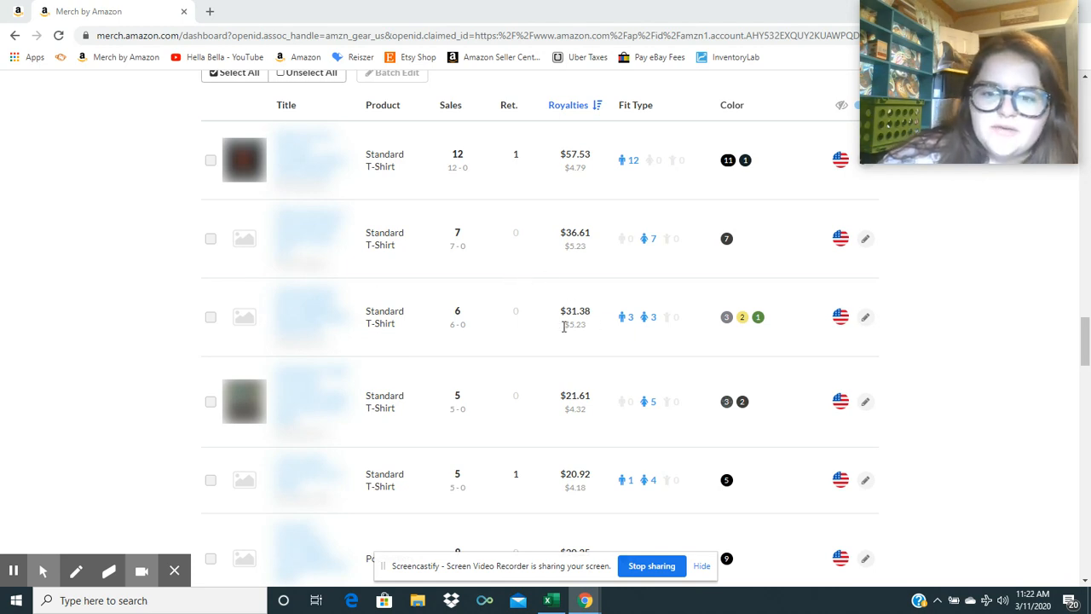
{"action": "scroll", "coordinate": [550, 298], "scroll_direction": "down", "scroll_amount": 1}
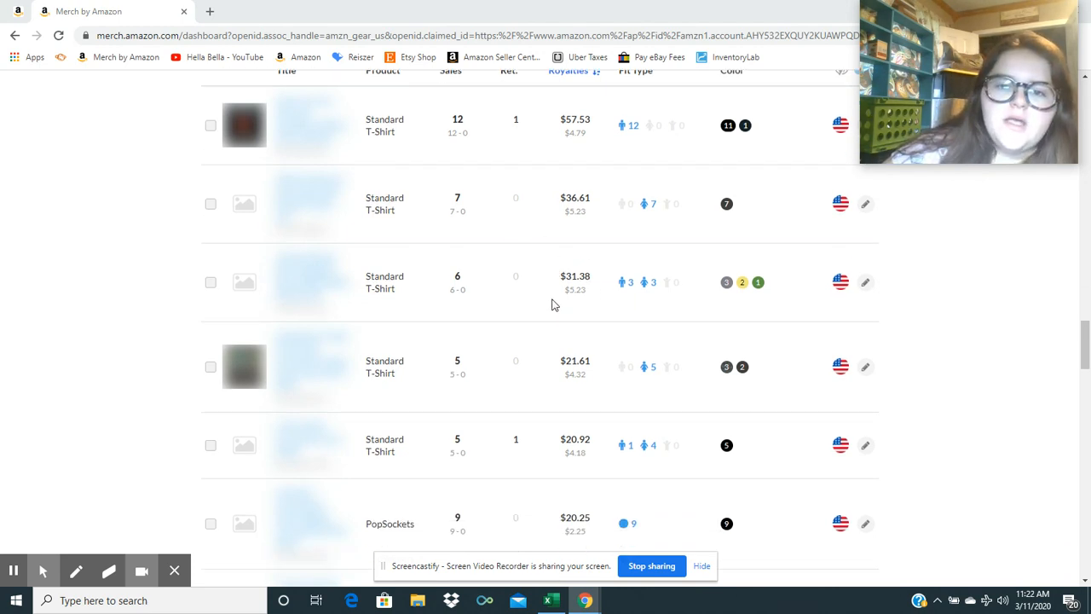
{"action": "scroll", "coordinate": [524, 326], "scroll_direction": "down", "scroll_amount": 2}
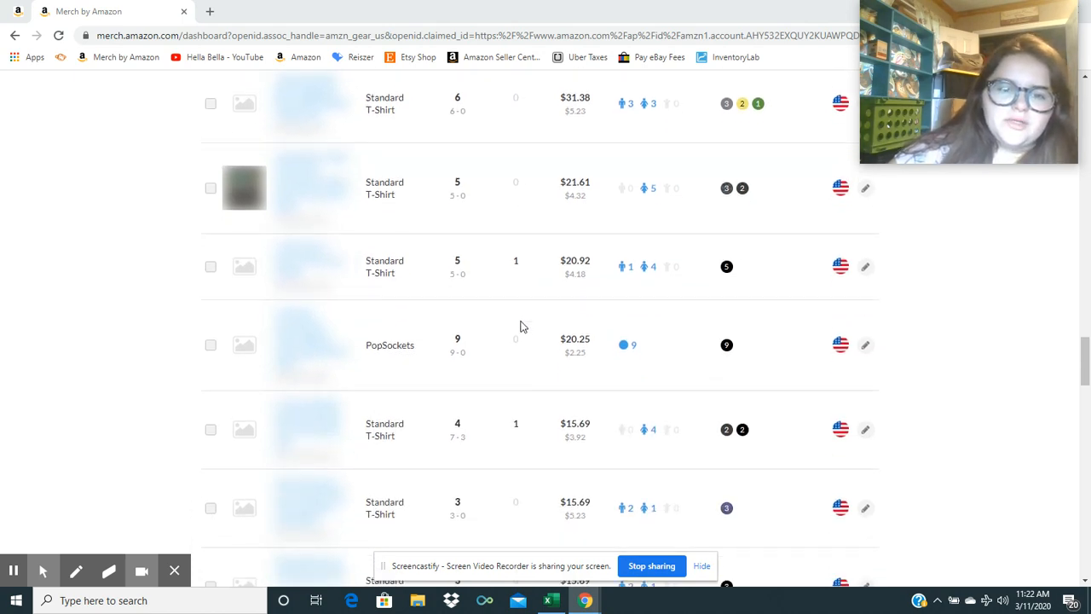
{"action": "scroll", "coordinate": [523, 326], "scroll_direction": "down", "scroll_amount": 2}
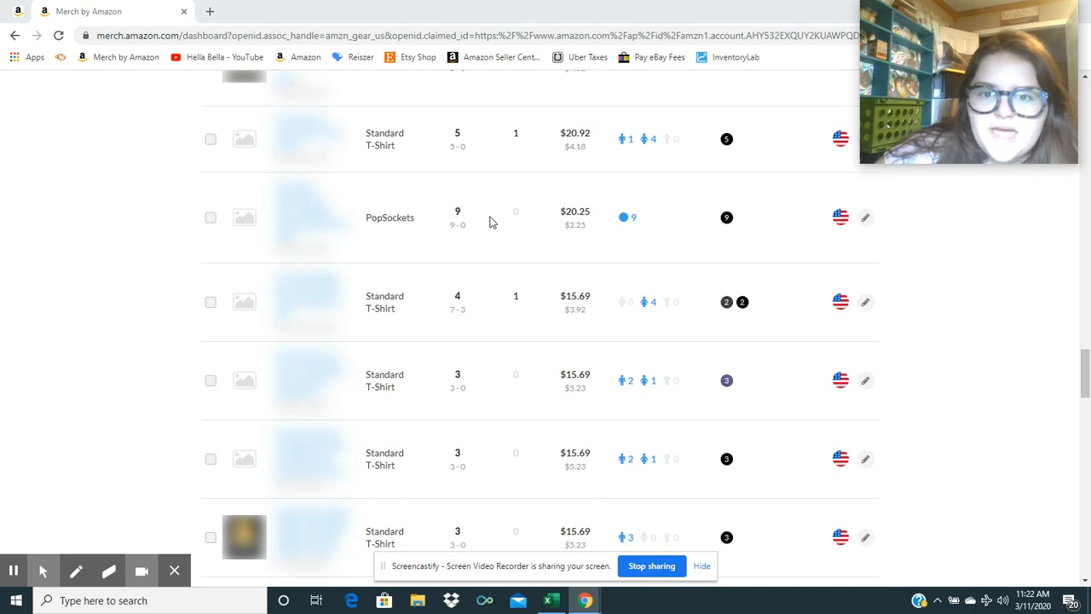
{"action": "scroll", "coordinate": [490, 221], "scroll_direction": "down", "scroll_amount": 1}
{"action": "scroll", "coordinate": [509, 213], "scroll_direction": "down", "scroll_amount": 1}
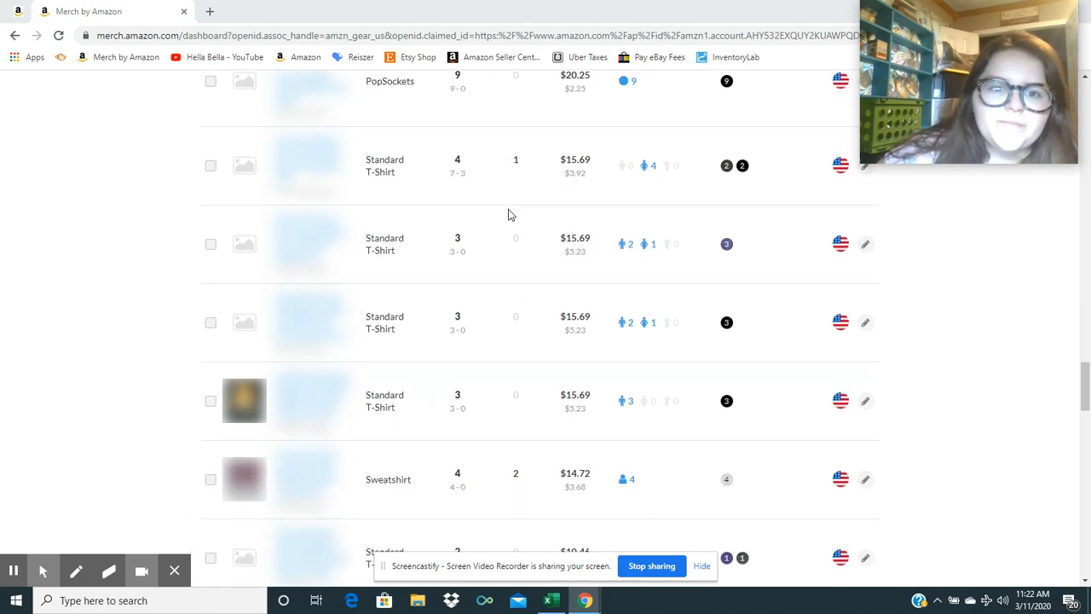
{"action": "scroll", "coordinate": [509, 213], "scroll_direction": "down", "scroll_amount": 1}
{"action": "scroll", "coordinate": [509, 213], "scroll_direction": "down", "scroll_amount": 1}
{"action": "scroll", "coordinate": [509, 213], "scroll_direction": "down", "scroll_amount": 2}
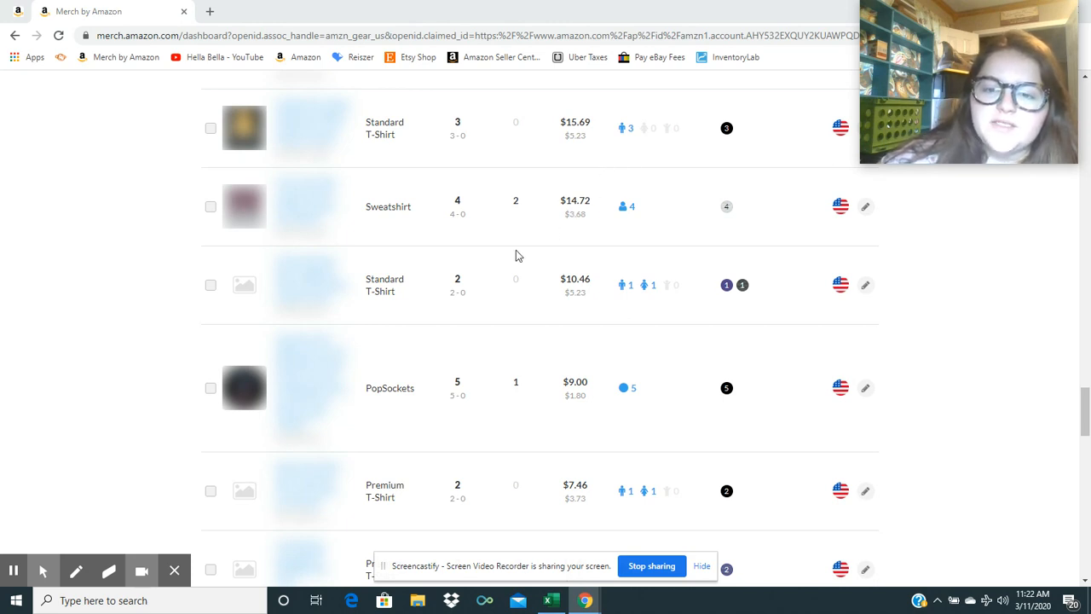
{"action": "scroll", "coordinate": [503, 246], "scroll_direction": "down", "scroll_amount": 1}
{"action": "scroll", "coordinate": [502, 246], "scroll_direction": "down", "scroll_amount": 1}
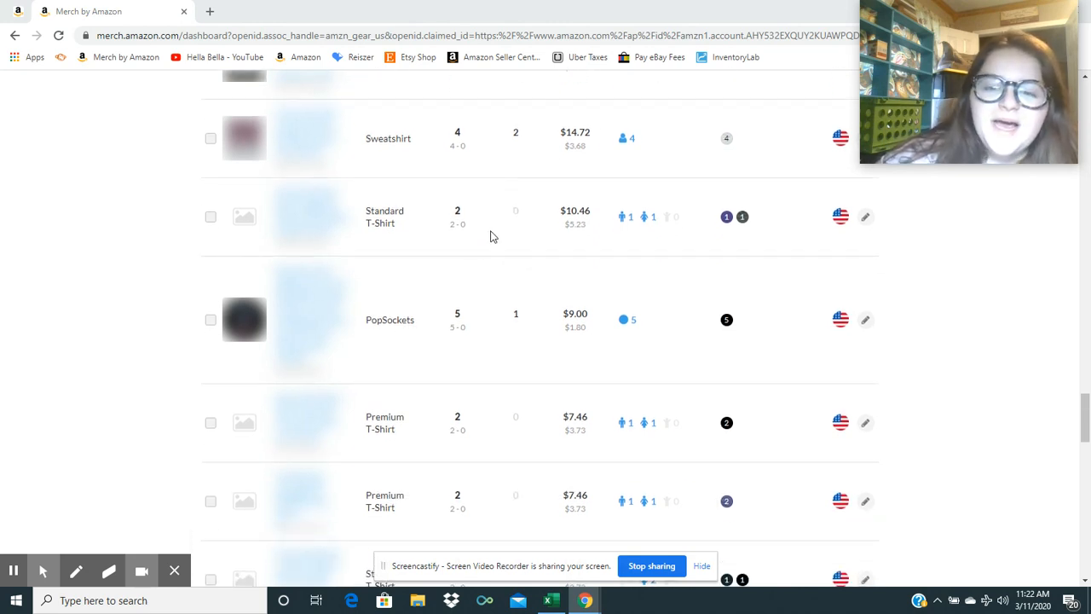
{"action": "scroll", "coordinate": [490, 236], "scroll_direction": "down", "scroll_amount": 2}
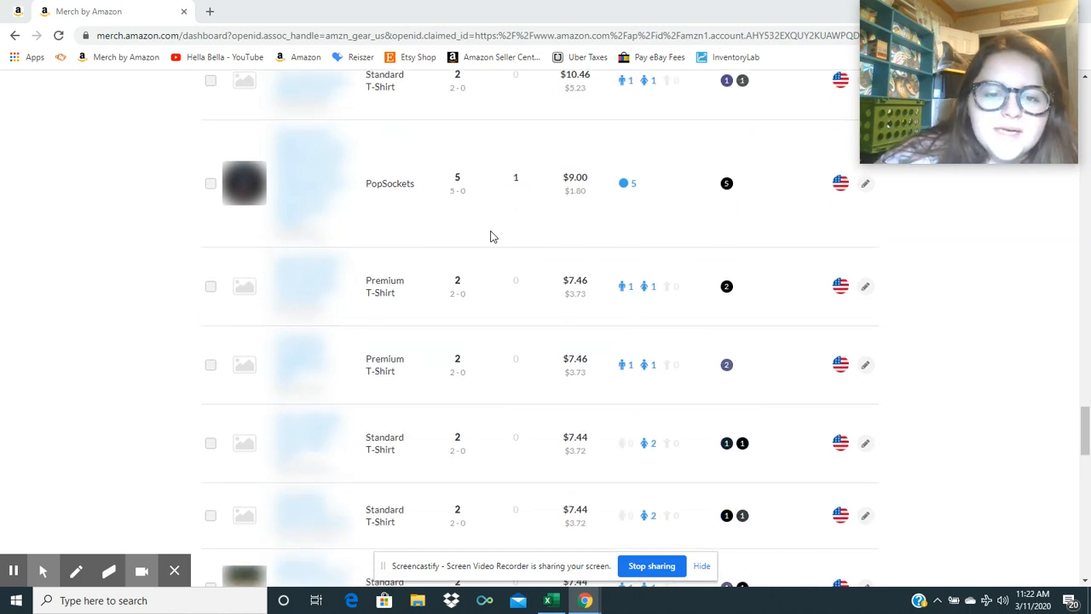
{"action": "scroll", "coordinate": [491, 236], "scroll_direction": "down", "scroll_amount": 3}
{"action": "scroll", "coordinate": [496, 205], "scroll_direction": "down", "scroll_amount": 2}
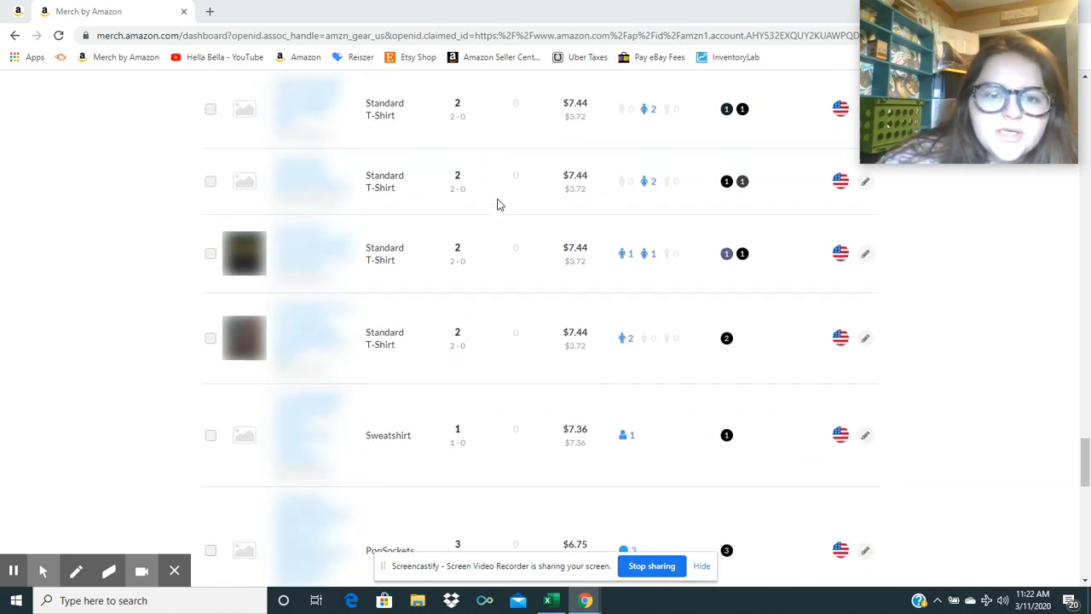
{"action": "scroll", "coordinate": [498, 204], "scroll_direction": "down", "scroll_amount": 1}
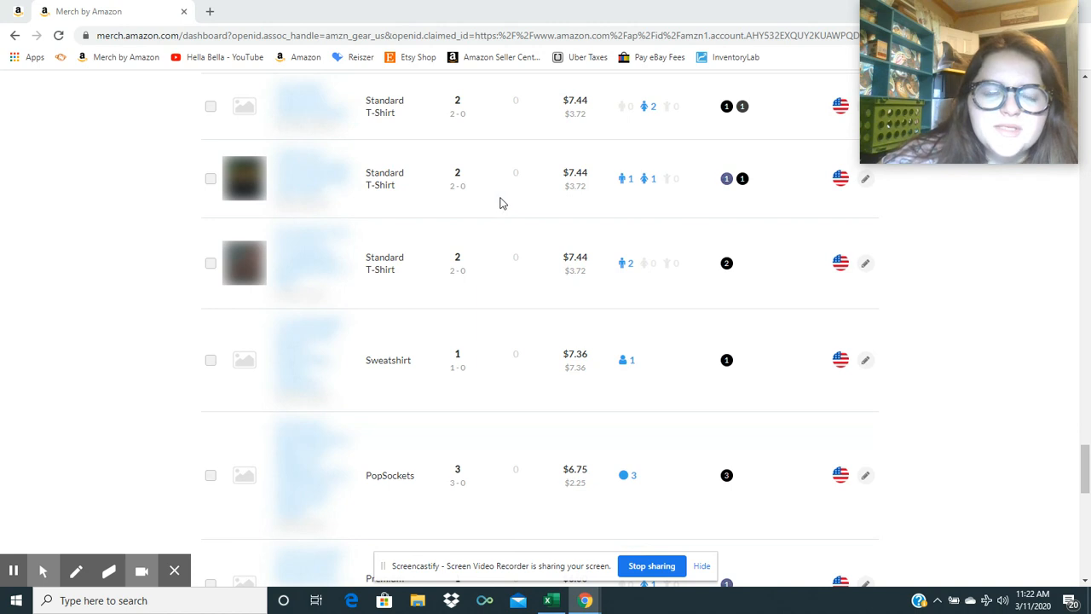
{"action": "scroll", "coordinate": [502, 202], "scroll_direction": "down", "scroll_amount": 1}
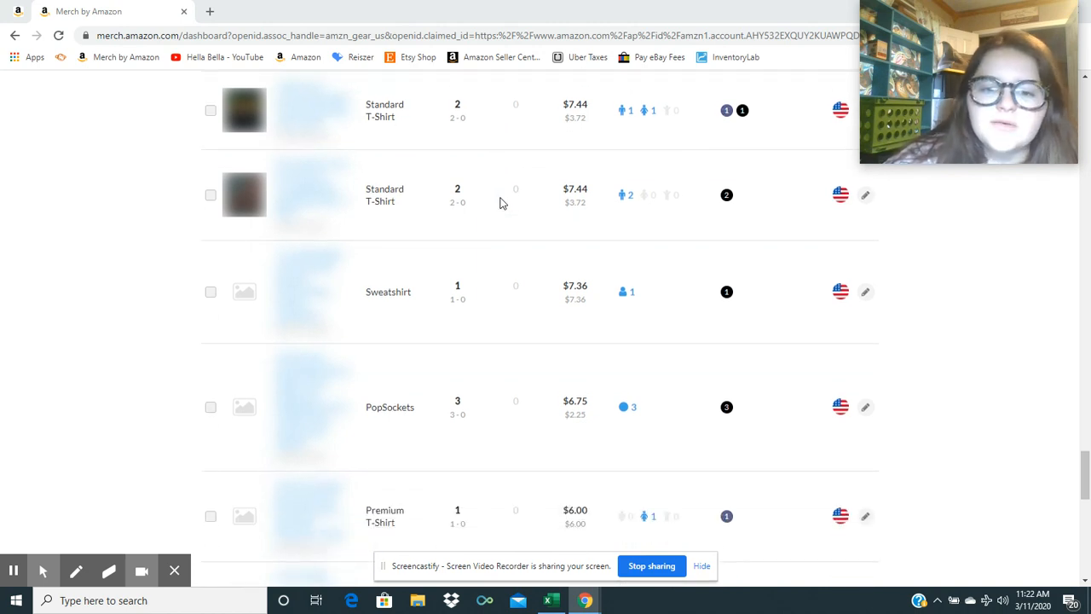
{"action": "scroll", "coordinate": [502, 202], "scroll_direction": "down", "scroll_amount": 2}
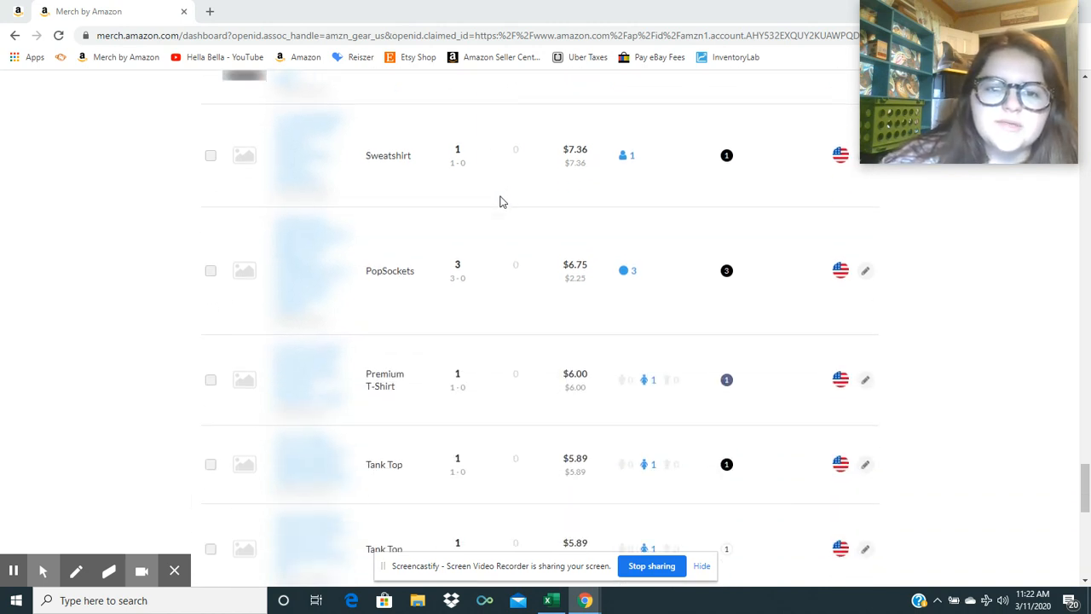
{"action": "scroll", "coordinate": [502, 202], "scroll_direction": "down", "scroll_amount": 2}
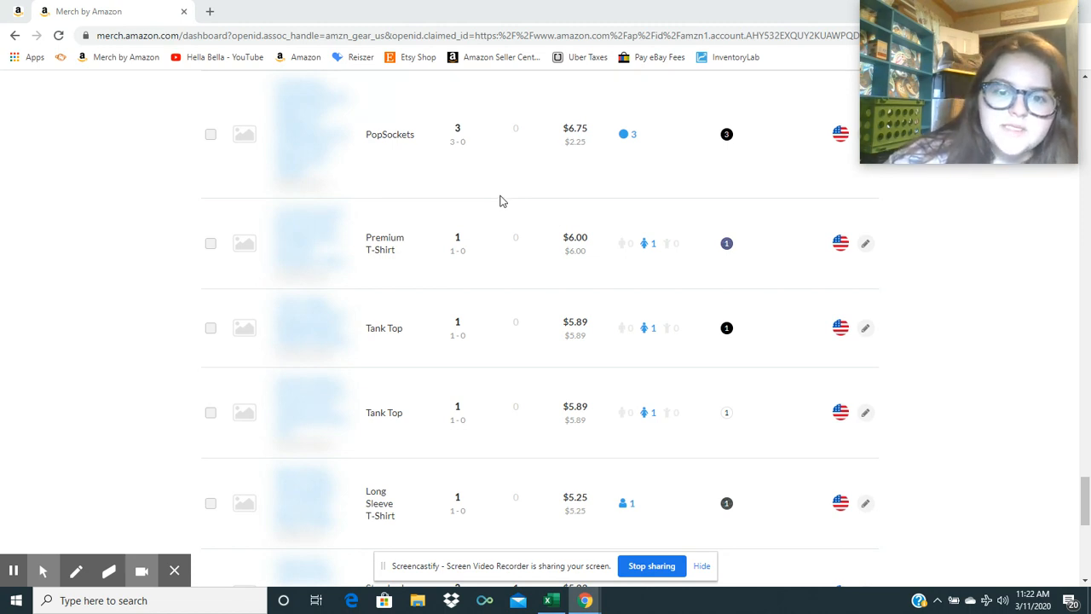
{"action": "scroll", "coordinate": [502, 202], "scroll_direction": "down", "scroll_amount": 2}
{"action": "scroll", "coordinate": [502, 202], "scroll_direction": "down", "scroll_amount": 1}
{"action": "scroll", "coordinate": [502, 202], "scroll_direction": "down", "scroll_amount": 1}
{"action": "scroll", "coordinate": [502, 202], "scroll_direction": "down", "scroll_amount": 1}
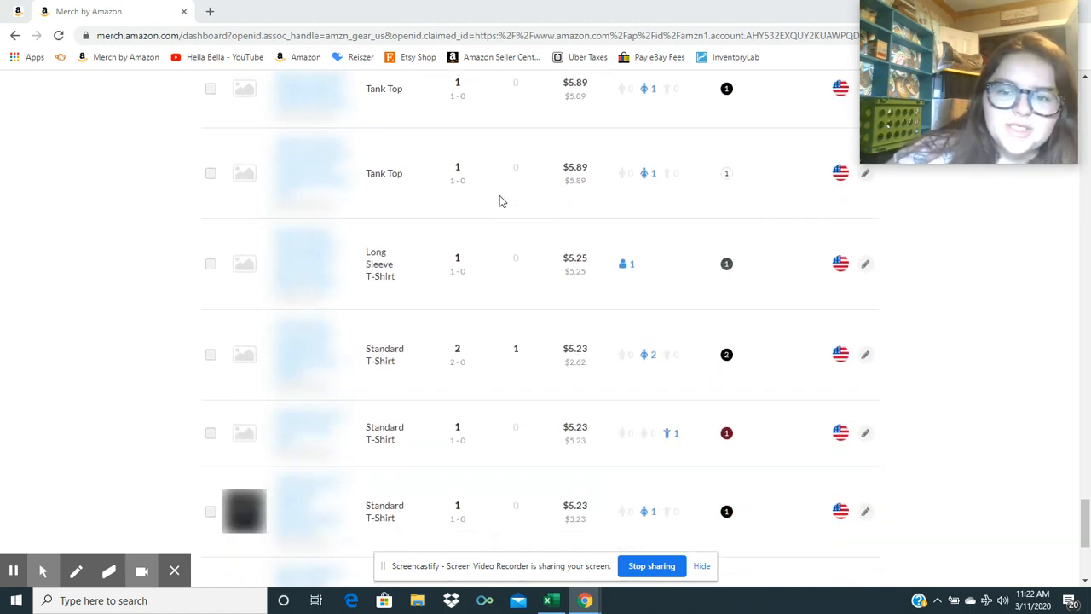
{"action": "scroll", "coordinate": [502, 202], "scroll_direction": "down", "scroll_amount": 1}
{"action": "scroll", "coordinate": [502, 202], "scroll_direction": "down", "scroll_amount": 1}
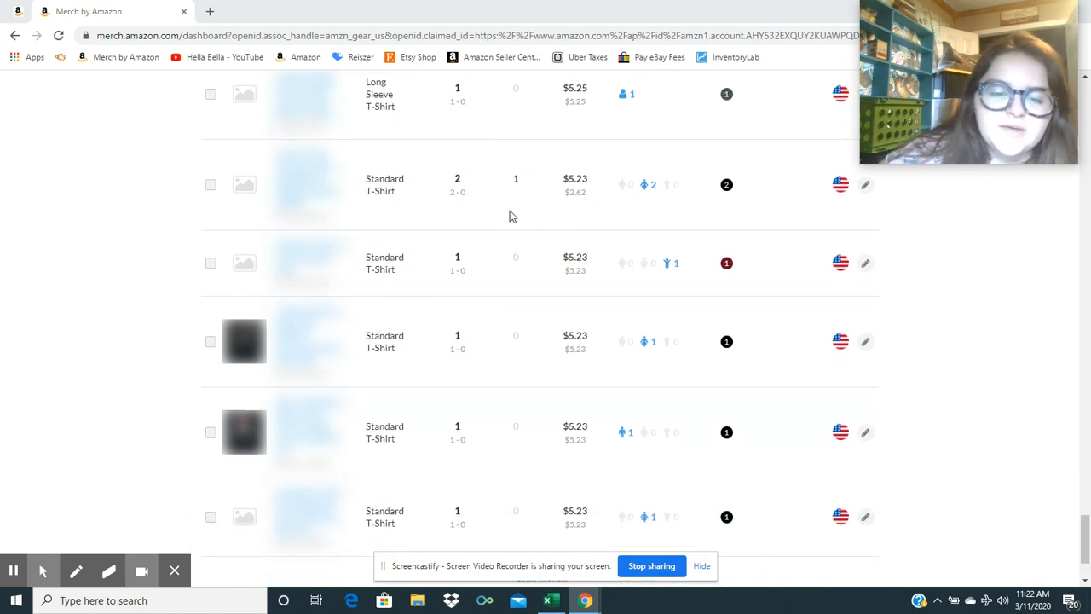
{"action": "scroll", "coordinate": [509, 212], "scroll_direction": "down", "scroll_amount": 2}
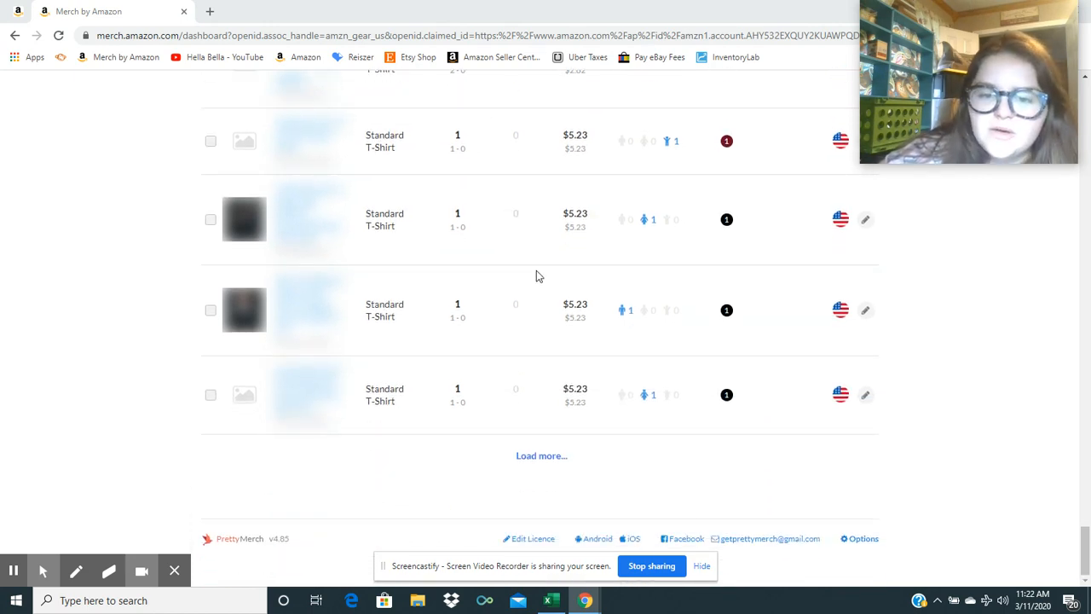
Step: Load two more batches of sold products, reaching the $4.50 PopSockets and $3.73 premium T-shirts
{"action": "left_click", "coordinate": [542, 455]}
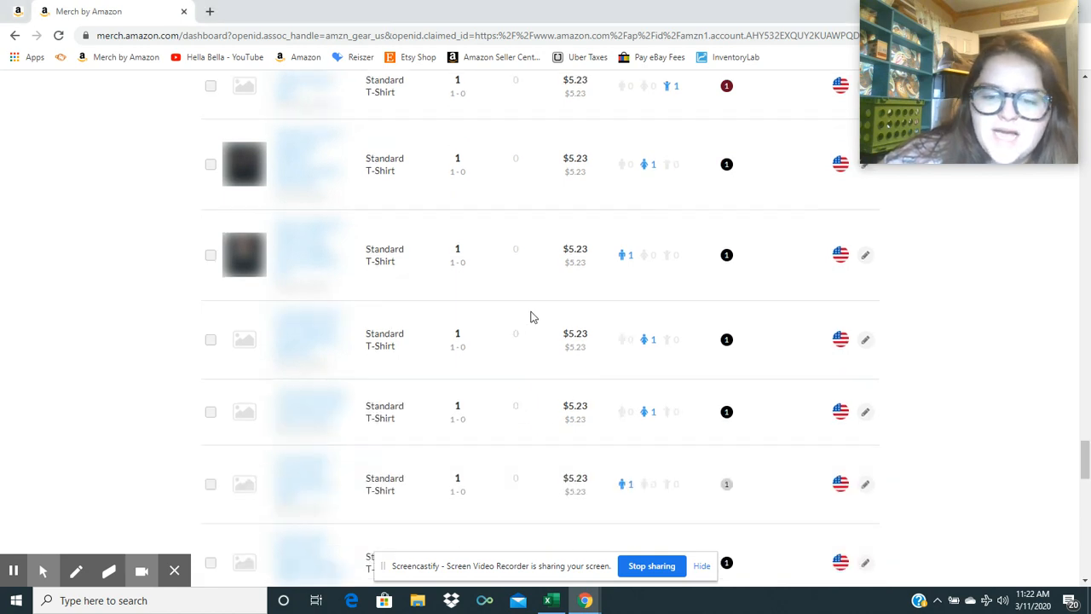
{"action": "scroll", "coordinate": [531, 317], "scroll_direction": "down", "scroll_amount": 1}
{"action": "scroll", "coordinate": [520, 294], "scroll_direction": "down", "scroll_amount": 2}
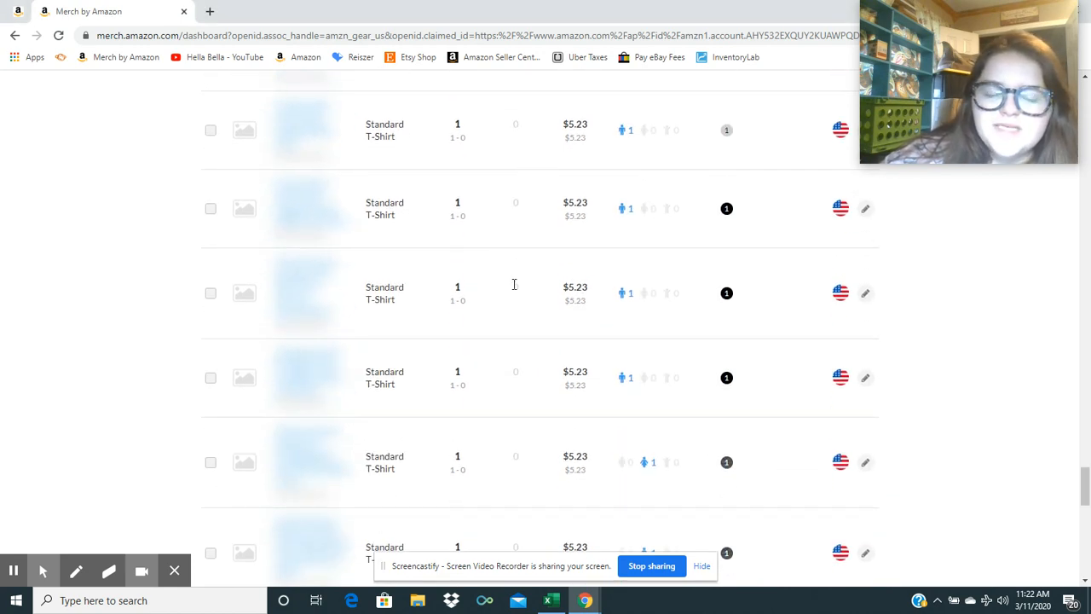
{"action": "scroll", "coordinate": [537, 273], "scroll_direction": "down", "scroll_amount": 2}
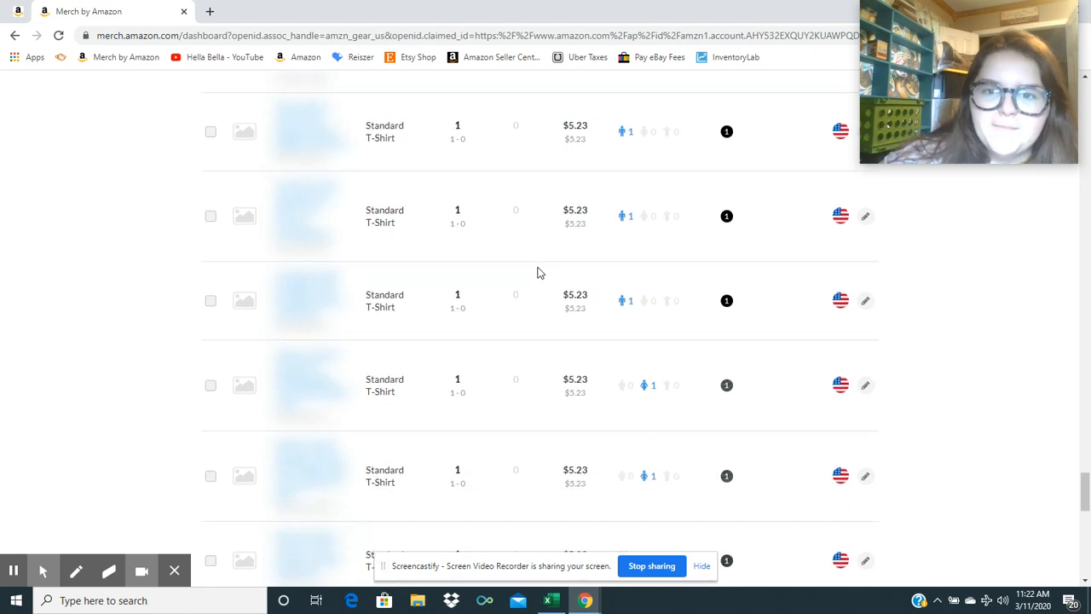
{"action": "scroll", "coordinate": [525, 271], "scroll_direction": "down", "scroll_amount": 2}
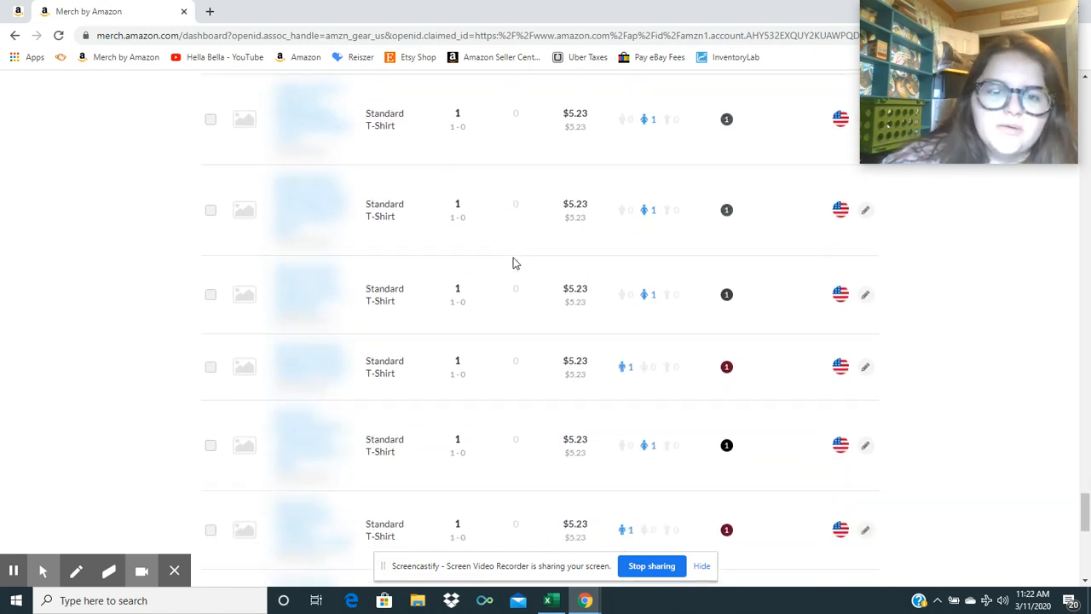
{"action": "scroll", "coordinate": [516, 265], "scroll_direction": "down", "scroll_amount": 2}
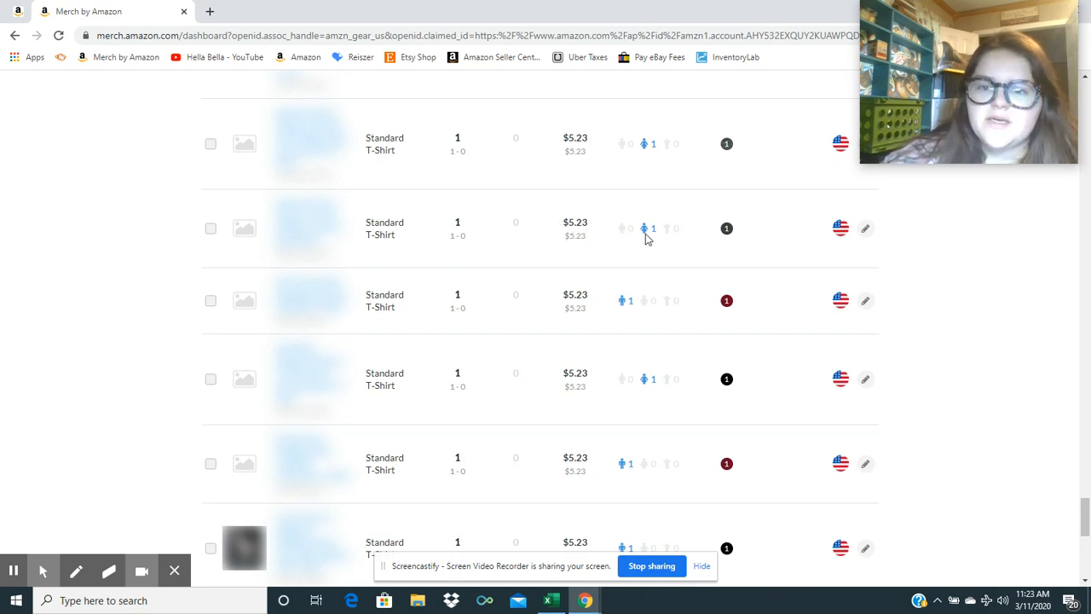
{"action": "scroll", "coordinate": [530, 232], "scroll_direction": "down", "scroll_amount": 2}
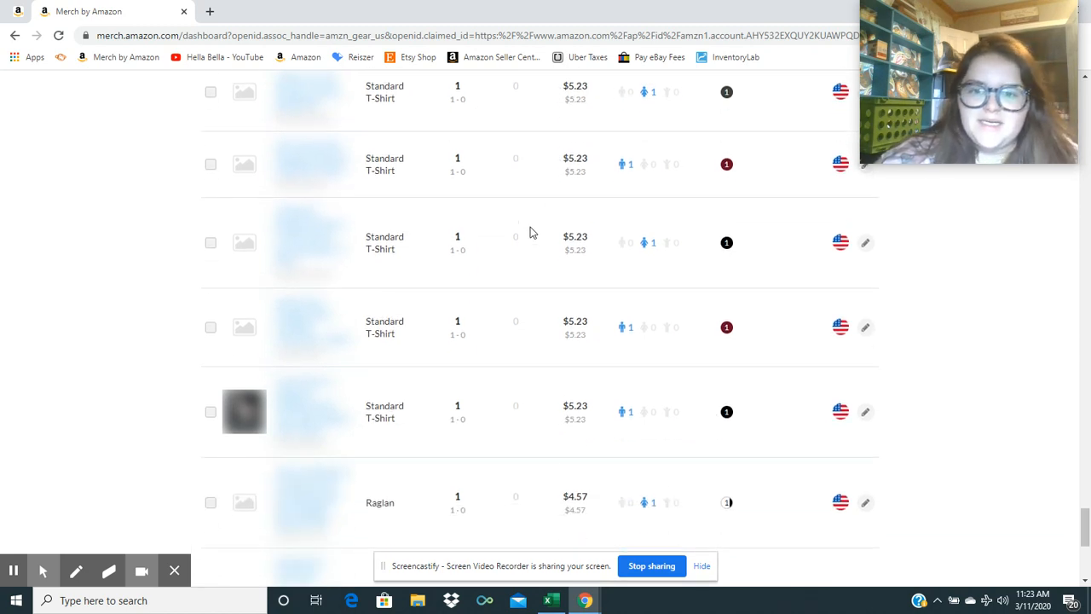
{"action": "scroll", "coordinate": [530, 232], "scroll_direction": "down", "scroll_amount": 2}
{"action": "scroll", "coordinate": [530, 232], "scroll_direction": "down", "scroll_amount": 1}
{"action": "scroll", "coordinate": [530, 231], "scroll_direction": "down", "scroll_amount": 3}
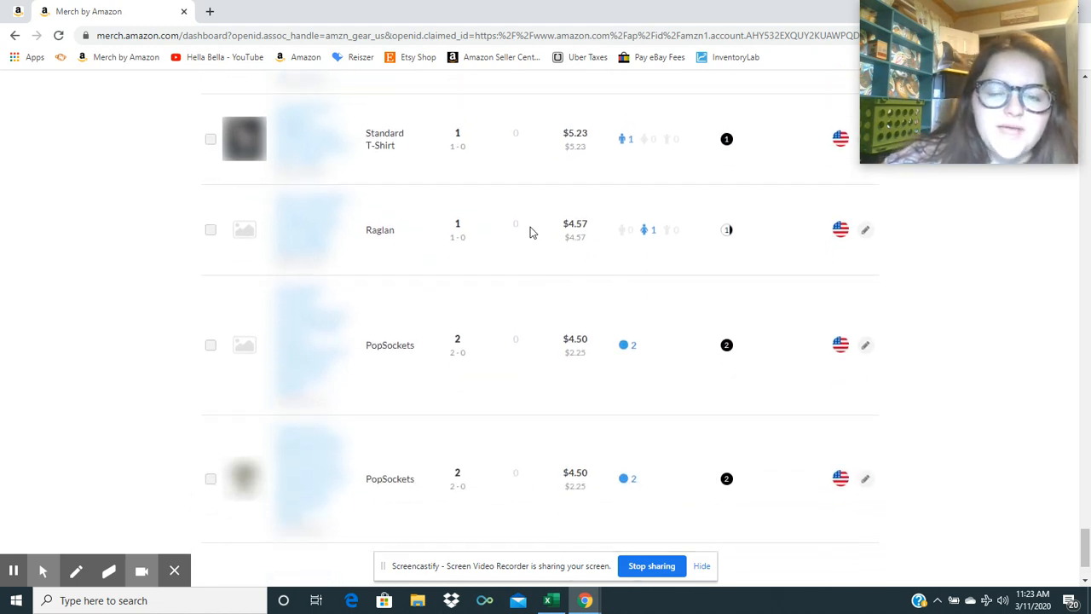
{"action": "scroll", "coordinate": [530, 232], "scroll_direction": "down", "scroll_amount": 2}
{"action": "scroll", "coordinate": [526, 367], "scroll_direction": "down", "scroll_amount": 1}
{"action": "left_click", "coordinate": [541, 455]}
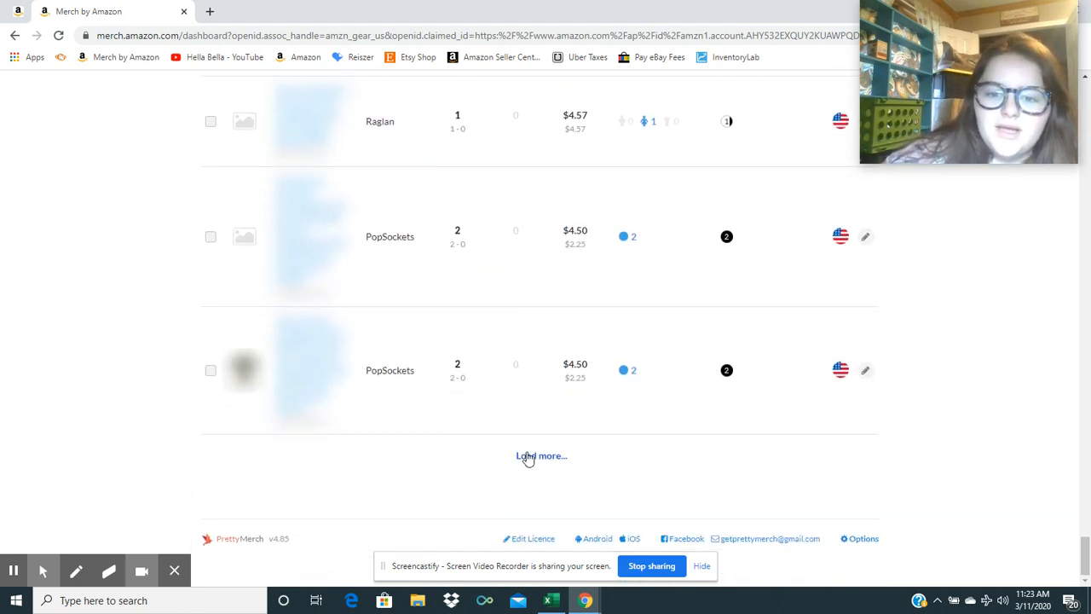
{"action": "scroll", "coordinate": [539, 350], "scroll_direction": "down", "scroll_amount": 3}
{"action": "scroll", "coordinate": [529, 337], "scroll_direction": "down", "scroll_amount": 3}
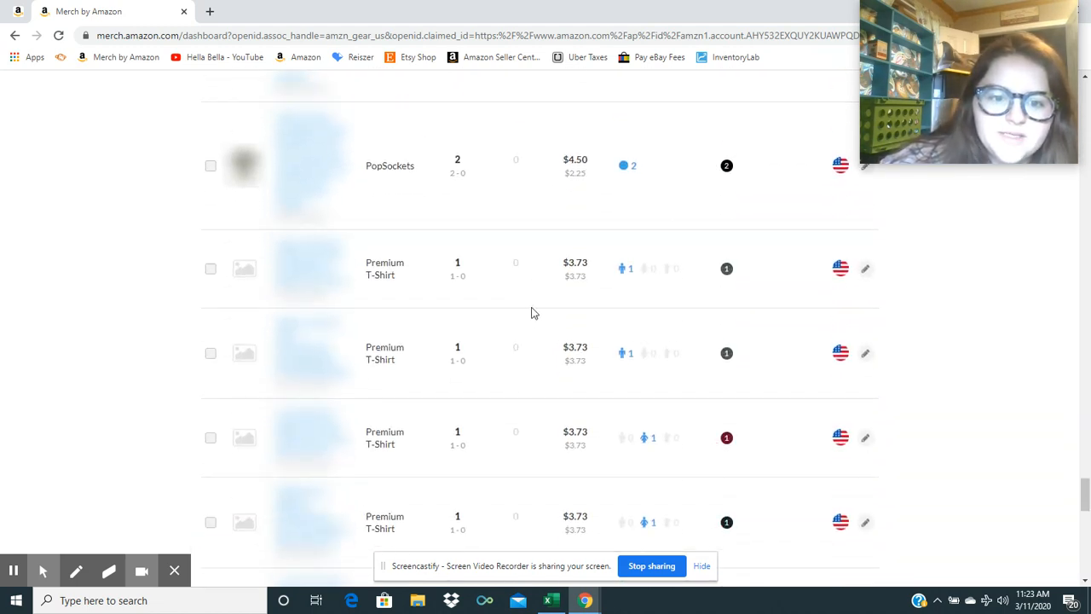
{"action": "scroll", "coordinate": [530, 311], "scroll_direction": "down", "scroll_amount": 1}
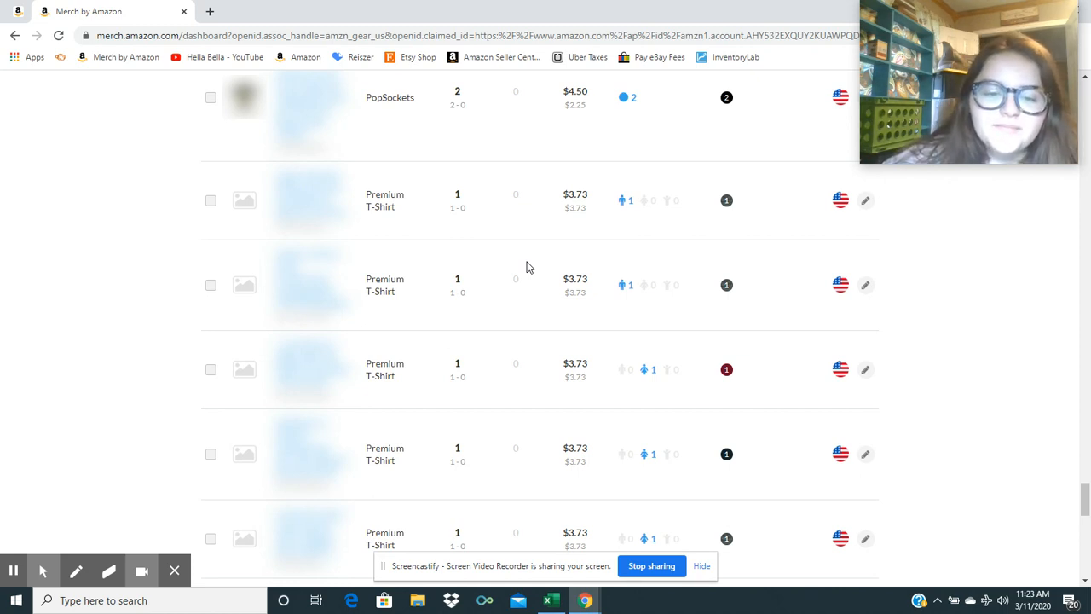
{"action": "scroll", "coordinate": [526, 266], "scroll_direction": "down", "scroll_amount": 2}
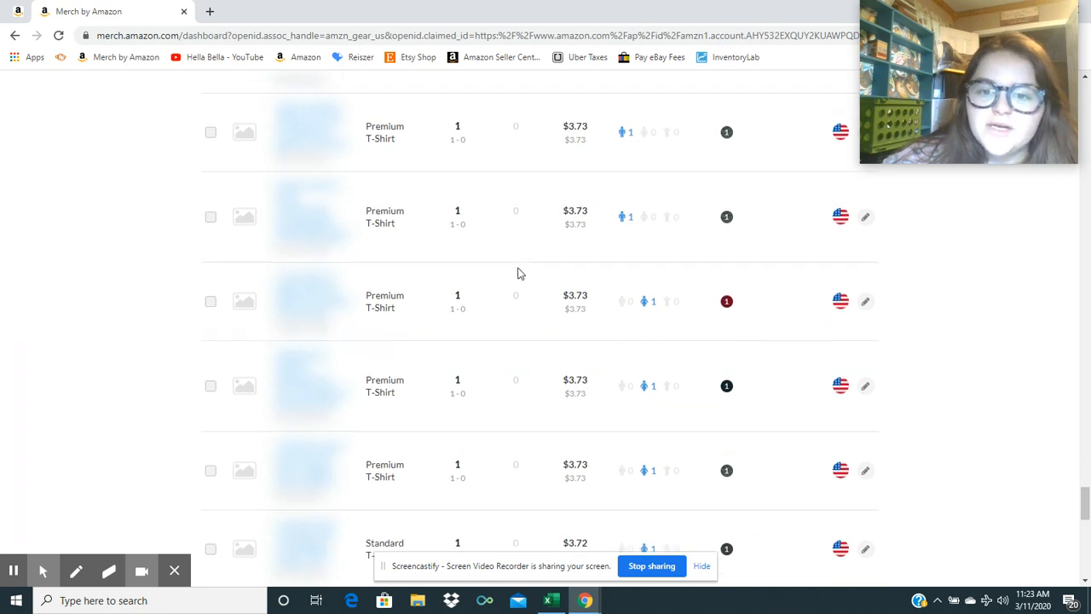
{"action": "scroll", "coordinate": [526, 266], "scroll_direction": "down", "scroll_amount": 2}
{"action": "scroll", "coordinate": [537, 245], "scroll_direction": "down", "scroll_amount": 1}
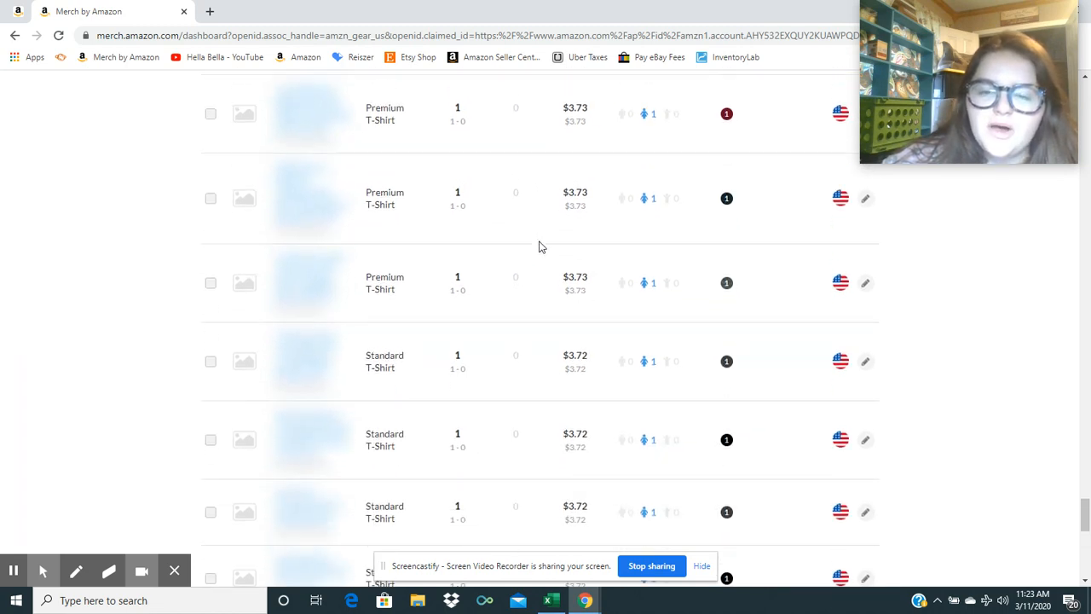
{"action": "scroll", "coordinate": [537, 245], "scroll_direction": "down", "scroll_amount": 1}
{"action": "scroll", "coordinate": [539, 247], "scroll_direction": "up", "scroll_amount": 1}
{"action": "scroll", "coordinate": [539, 247], "scroll_direction": "up", "scroll_amount": 1}
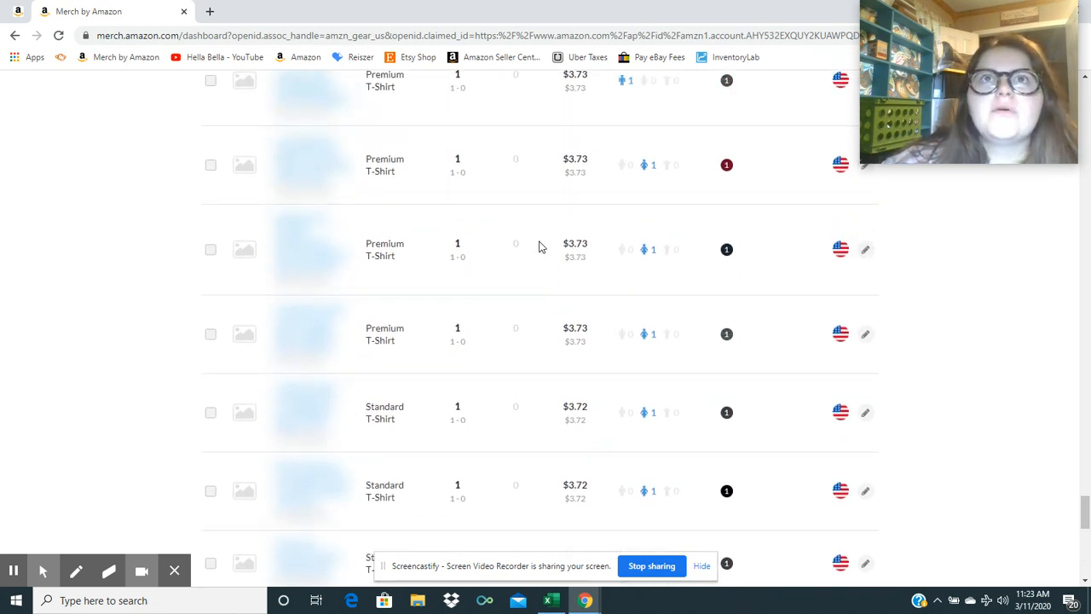
{"action": "scroll", "coordinate": [538, 247], "scroll_direction": "down", "scroll_amount": 3}
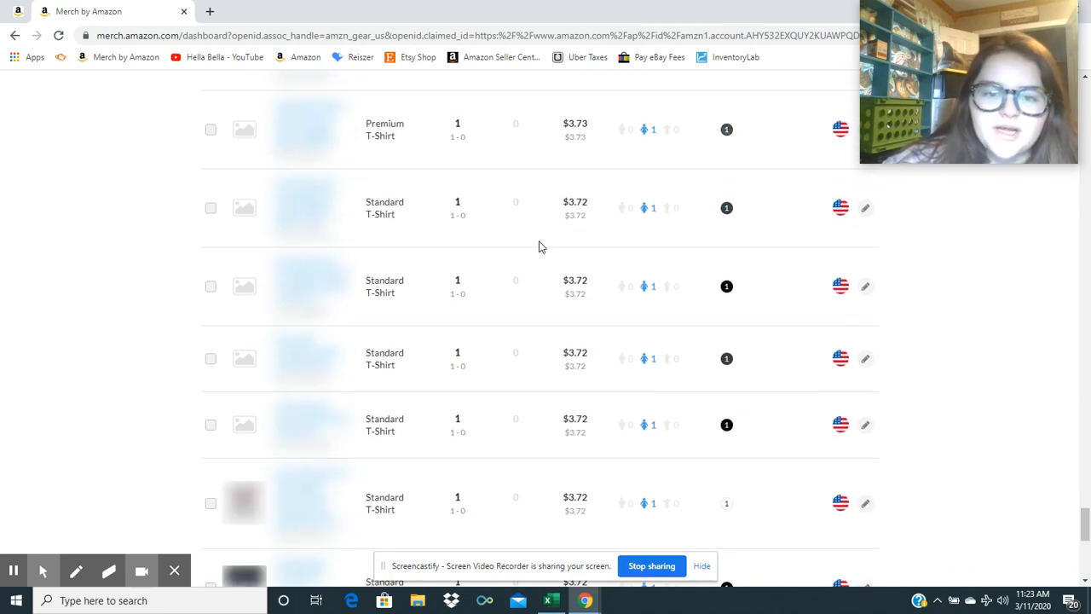
{"action": "scroll", "coordinate": [539, 247], "scroll_direction": "down", "scroll_amount": 1}
{"action": "scroll", "coordinate": [539, 247], "scroll_direction": "down", "scroll_amount": 1}
{"action": "scroll", "coordinate": [539, 247], "scroll_direction": "down", "scroll_amount": 2}
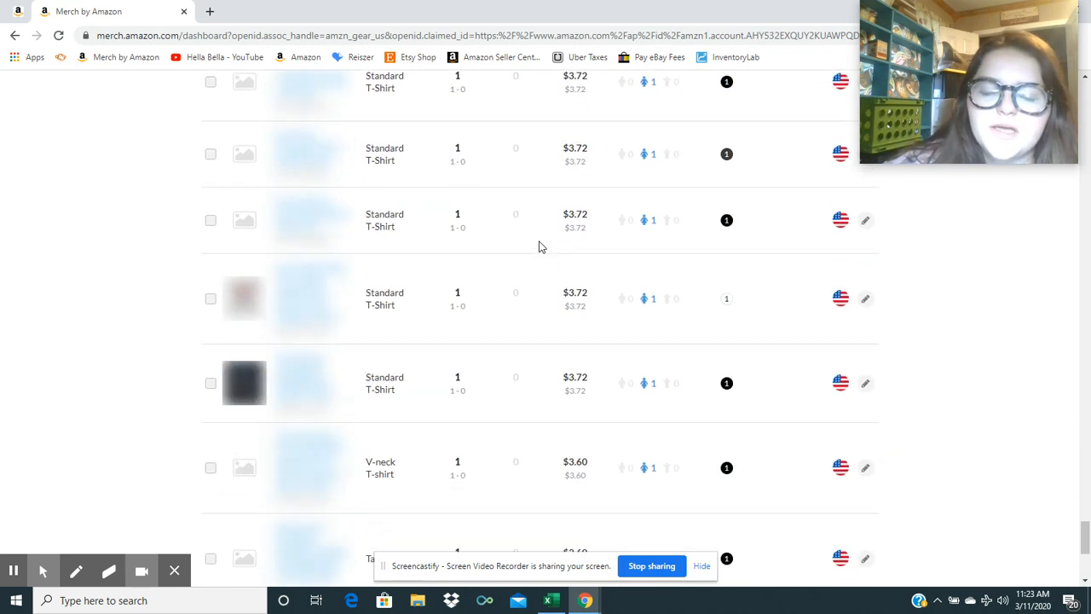
{"action": "scroll", "coordinate": [531, 245], "scroll_direction": "down", "scroll_amount": 2}
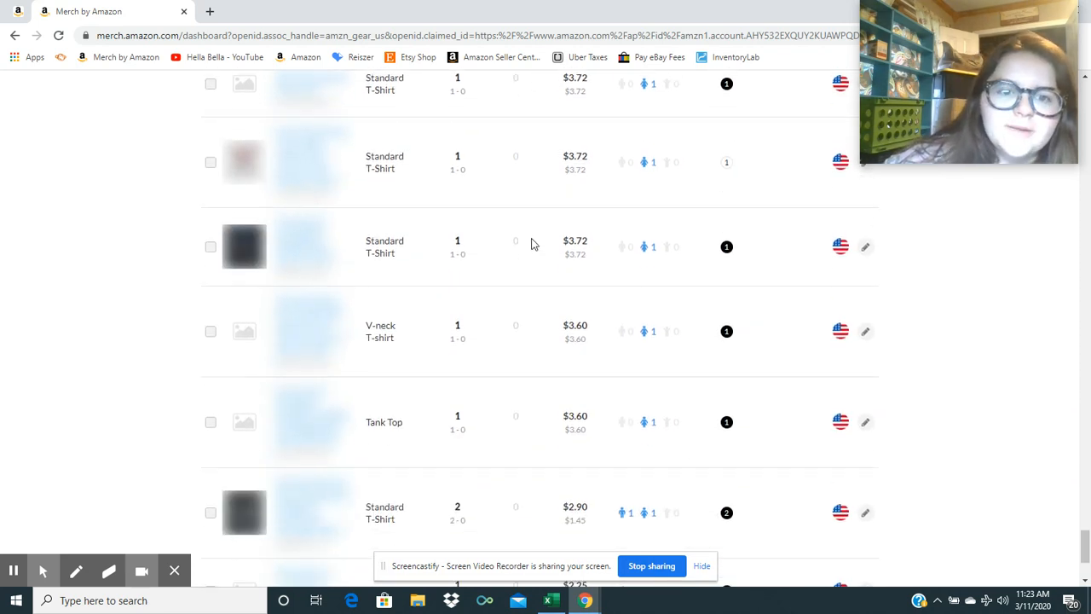
{"action": "scroll", "coordinate": [531, 245], "scroll_direction": "down", "scroll_amount": 2}
{"action": "scroll", "coordinate": [531, 245], "scroll_direction": "down", "scroll_amount": 1}
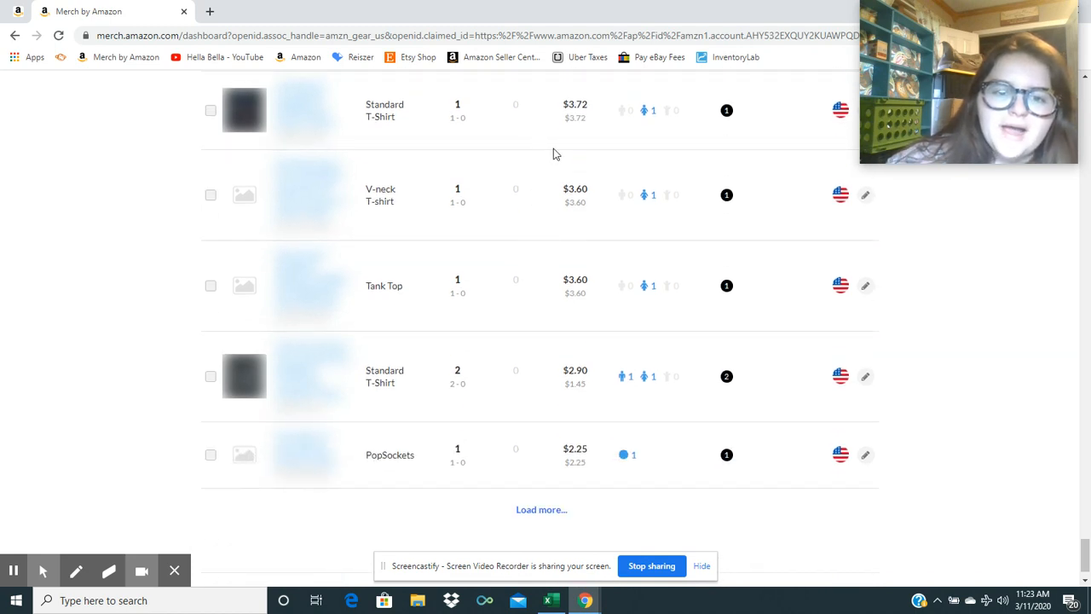
{"action": "scroll", "coordinate": [539, 186], "scroll_direction": "down", "scroll_amount": 2}
Step: Load the next batch of sold products, reaching the $2.25 PopSockets rows
{"action": "left_click", "coordinate": [541, 455]}
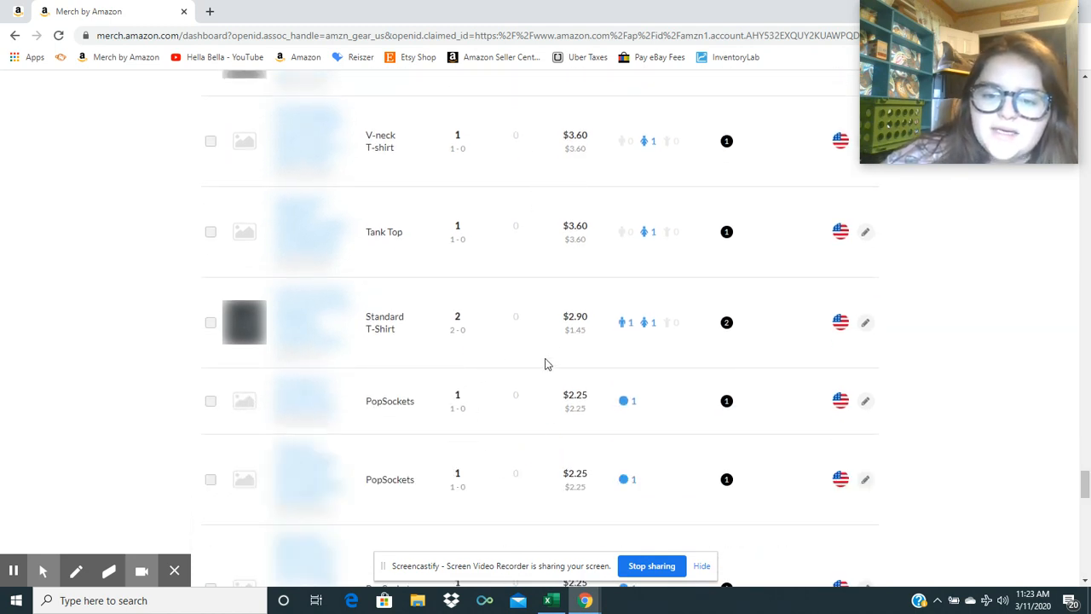
{"action": "scroll", "coordinate": [540, 334], "scroll_direction": "down", "scroll_amount": 2}
{"action": "scroll", "coordinate": [521, 323], "scroll_direction": "down", "scroll_amount": 2}
{"action": "scroll", "coordinate": [522, 323], "scroll_direction": "down", "scroll_amount": 1}
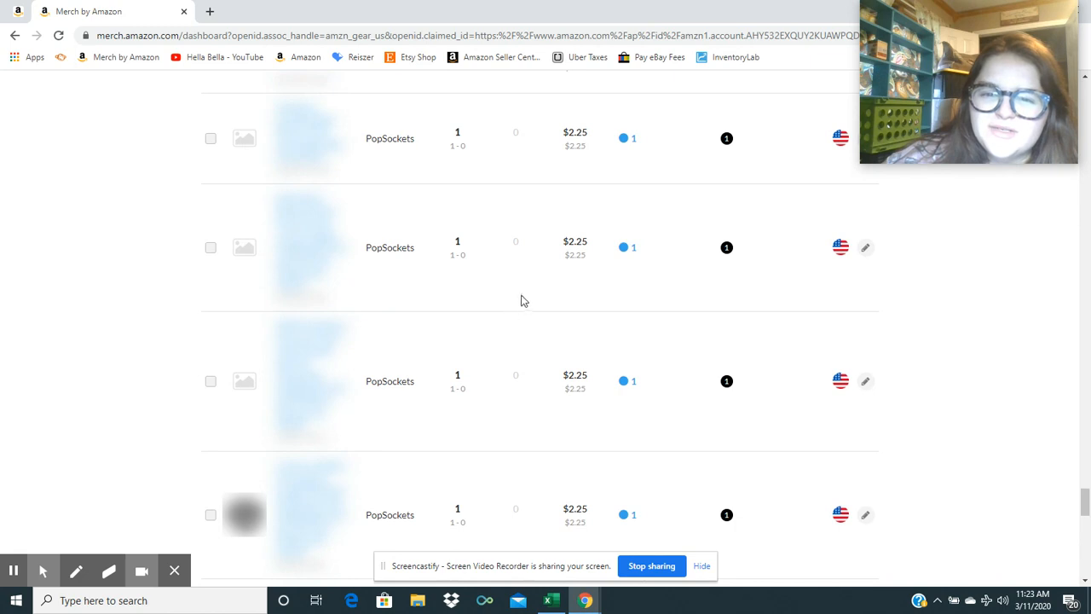
{"action": "scroll", "coordinate": [523, 293], "scroll_direction": "down", "scroll_amount": 1}
{"action": "scroll", "coordinate": [523, 293], "scroll_direction": "down", "scroll_amount": 1}
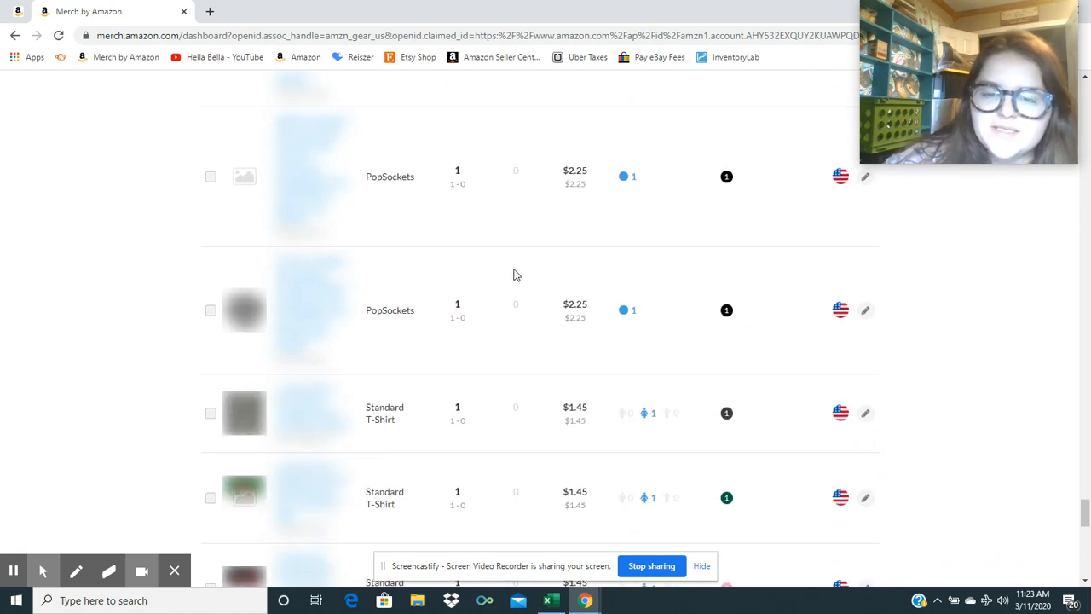
{"action": "scroll", "coordinate": [515, 272], "scroll_direction": "down", "scroll_amount": 2}
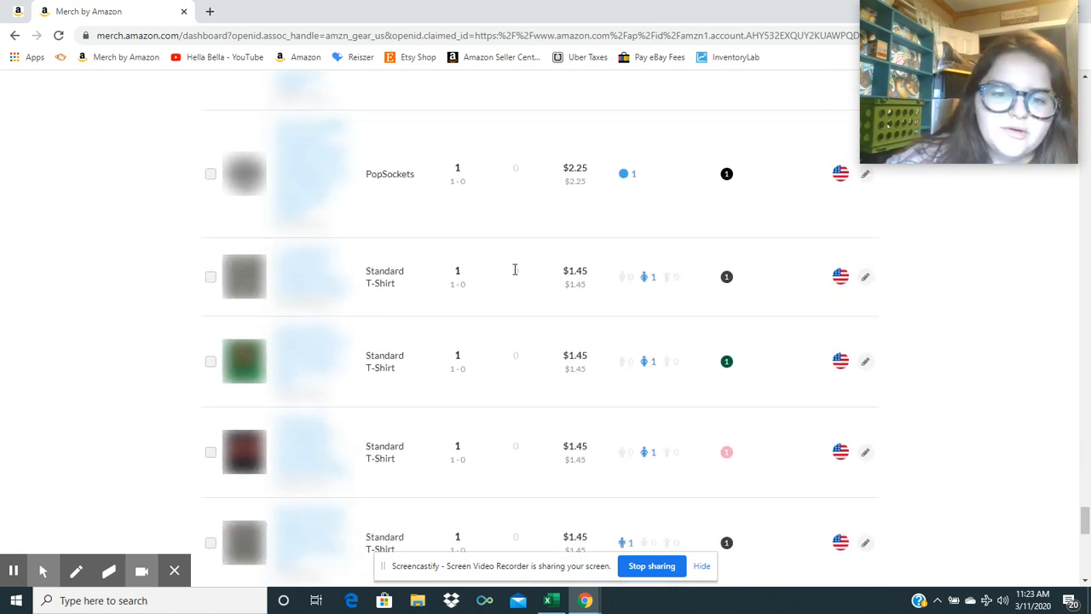
{"action": "scroll", "coordinate": [515, 270], "scroll_direction": "down", "scroll_amount": 2}
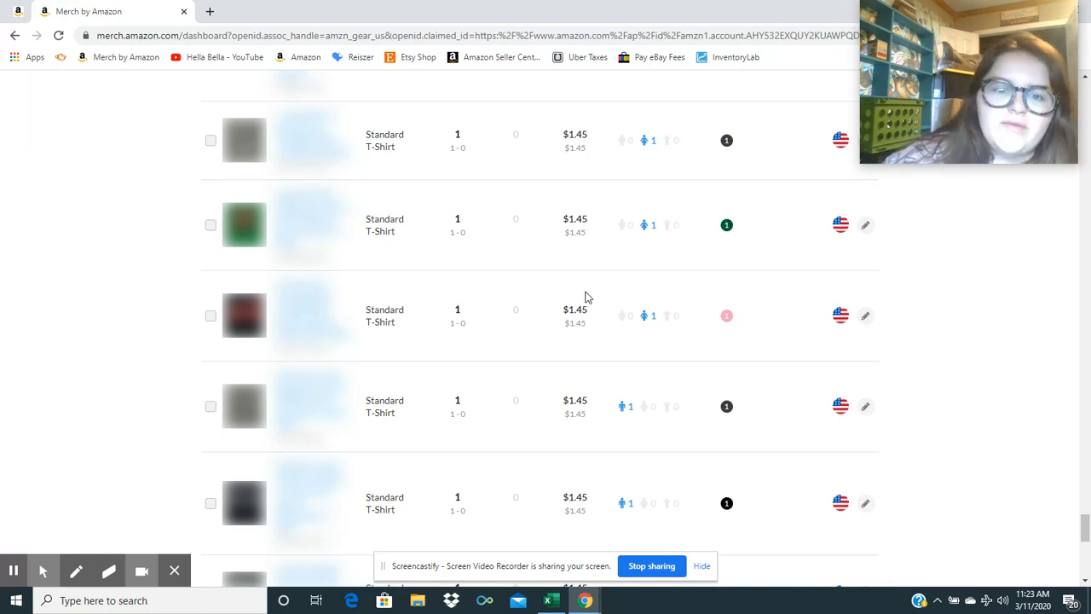
{"action": "scroll", "coordinate": [550, 300], "scroll_direction": "down", "scroll_amount": 3}
{"action": "scroll", "coordinate": [550, 300], "scroll_direction": "down", "scroll_amount": 2}
{"action": "scroll", "coordinate": [550, 300], "scroll_direction": "down", "scroll_amount": 3}
{"action": "scroll", "coordinate": [549, 300], "scroll_direction": "down", "scroll_amount": 3}
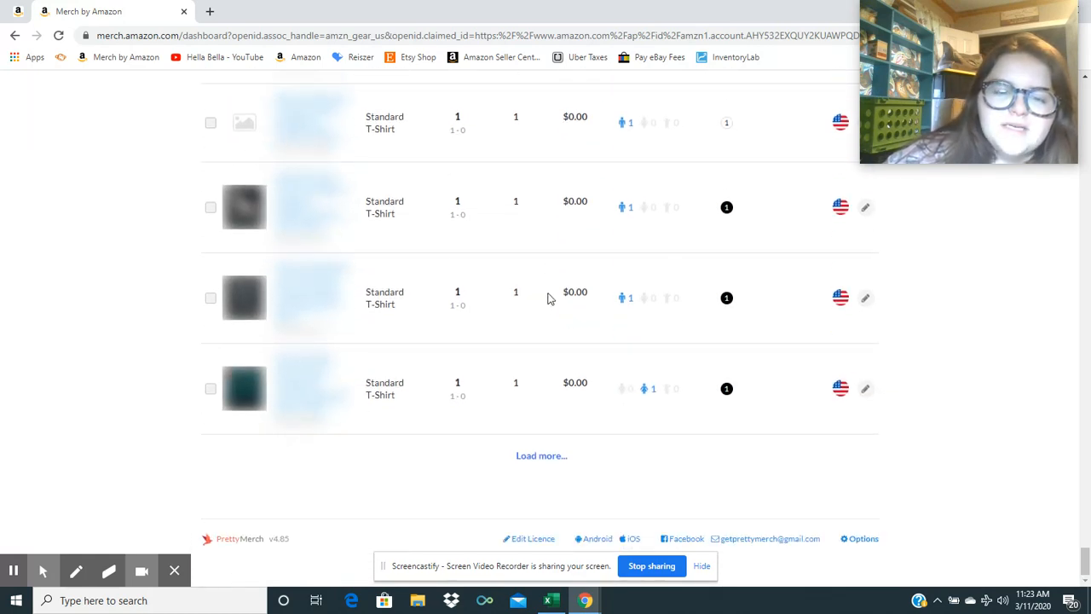
Step: Load the final batch of sold products, ending with $0.00 entries and a -$1.45 T-shirt return
{"action": "left_click", "coordinate": [537, 455]}
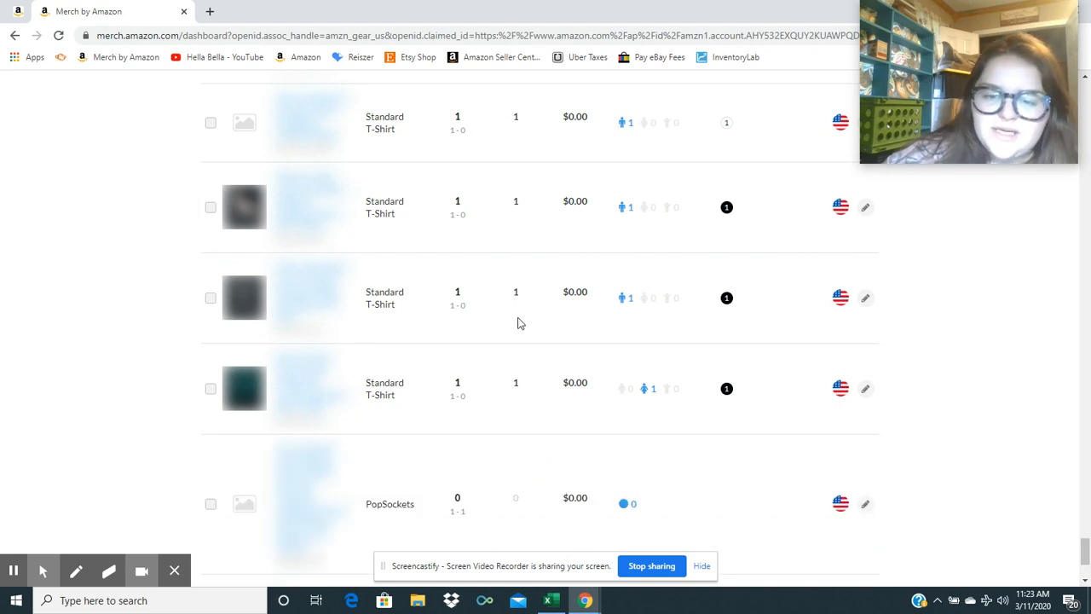
{"action": "scroll", "coordinate": [520, 324], "scroll_direction": "down", "scroll_amount": 3}
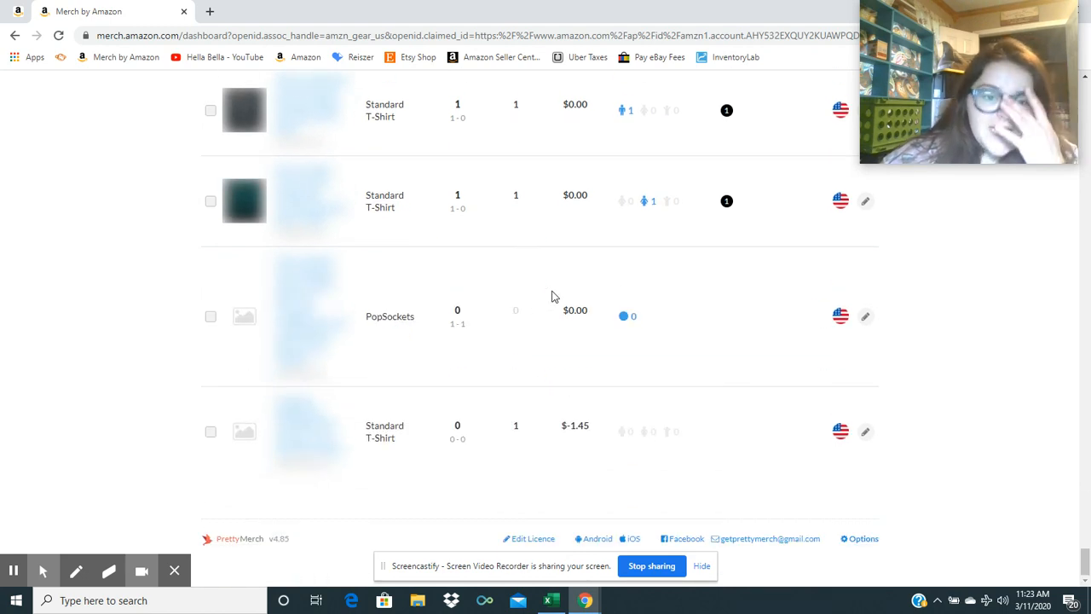
{"action": "scroll", "coordinate": [552, 296], "scroll_direction": "up", "scroll_amount": 4}
{"action": "scroll", "coordinate": [533, 299], "scroll_direction": "up", "scroll_amount": 4}
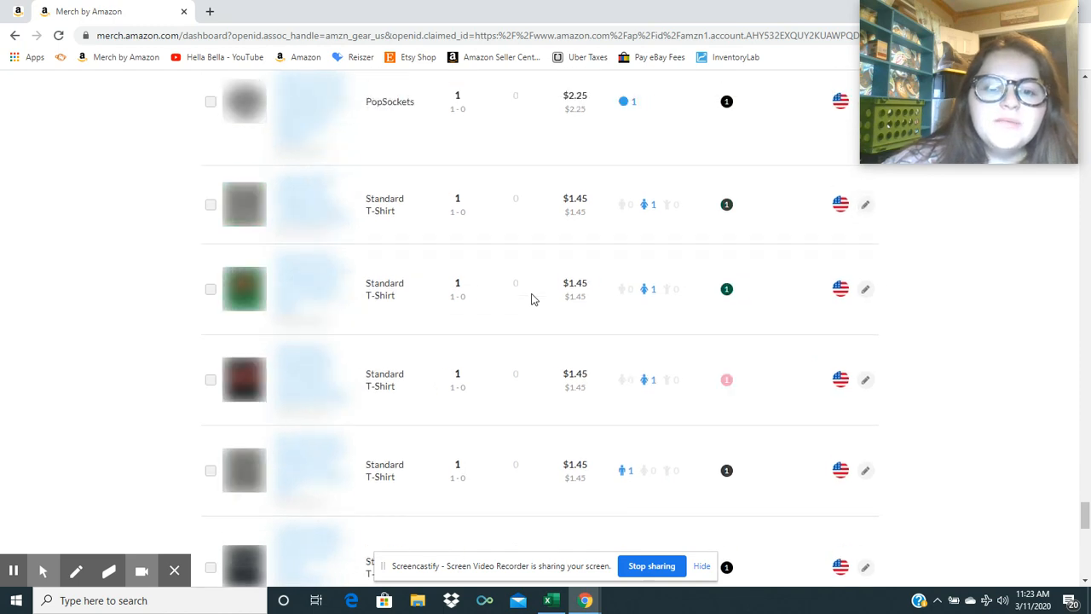
{"action": "scroll", "coordinate": [533, 299], "scroll_direction": "up", "scroll_amount": 4}
{"action": "scroll", "coordinate": [531, 299], "scroll_direction": "up", "scroll_amount": 3}
{"action": "scroll", "coordinate": [531, 298], "scroll_direction": "up", "scroll_amount": 4}
{"action": "scroll", "coordinate": [531, 298], "scroll_direction": "up", "scroll_amount": 4}
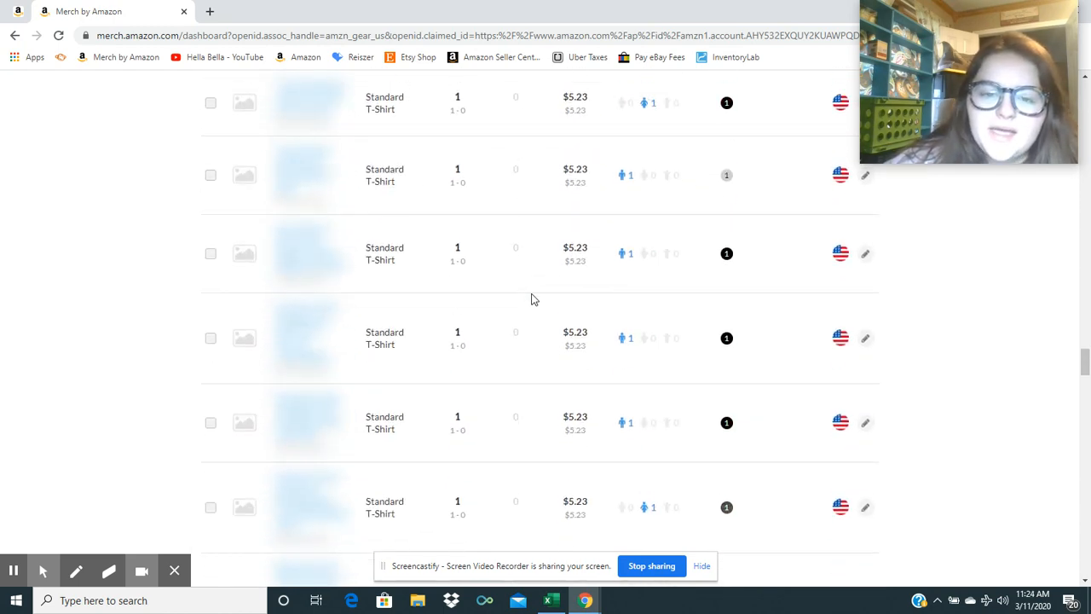
{"action": "scroll", "coordinate": [531, 298], "scroll_direction": "up", "scroll_amount": 4}
{"action": "scroll", "coordinate": [531, 298], "scroll_direction": "up", "scroll_amount": 4}
{"action": "scroll", "coordinate": [531, 298], "scroll_direction": "up", "scroll_amount": 5}
{"action": "scroll", "coordinate": [531, 299], "scroll_direction": "up", "scroll_amount": 8}
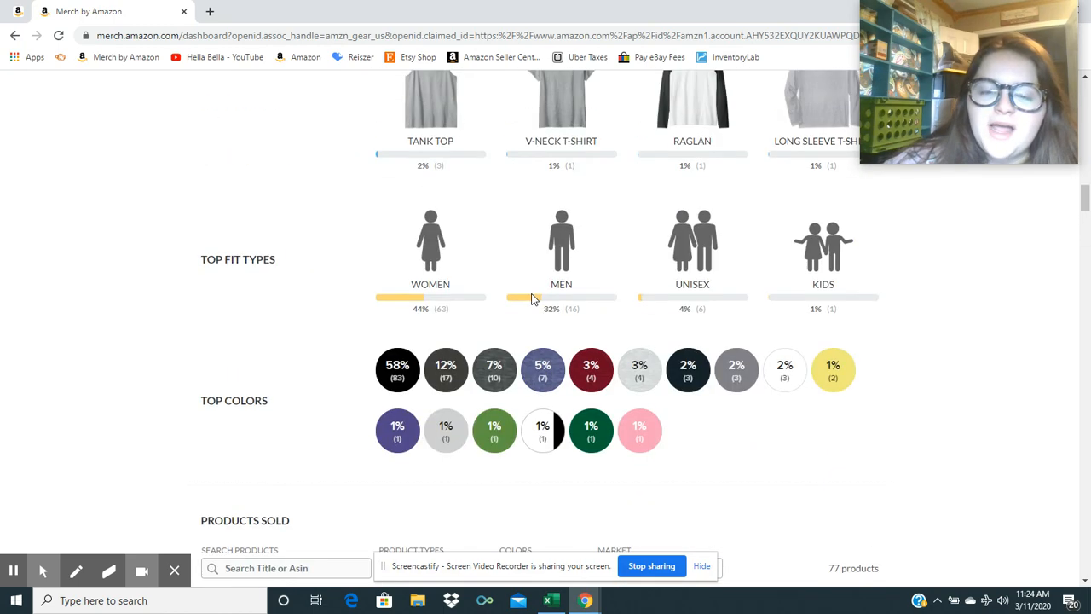
{"action": "scroll", "coordinate": [531, 298], "scroll_direction": "up", "scroll_amount": 8}
{"action": "scroll", "coordinate": [531, 299], "scroll_direction": "up", "scroll_amount": 8}
{"action": "scroll", "coordinate": [531, 298], "scroll_direction": "up", "scroll_amount": 8}
{"action": "scroll", "coordinate": [531, 298], "scroll_direction": "down", "scroll_amount": 4}
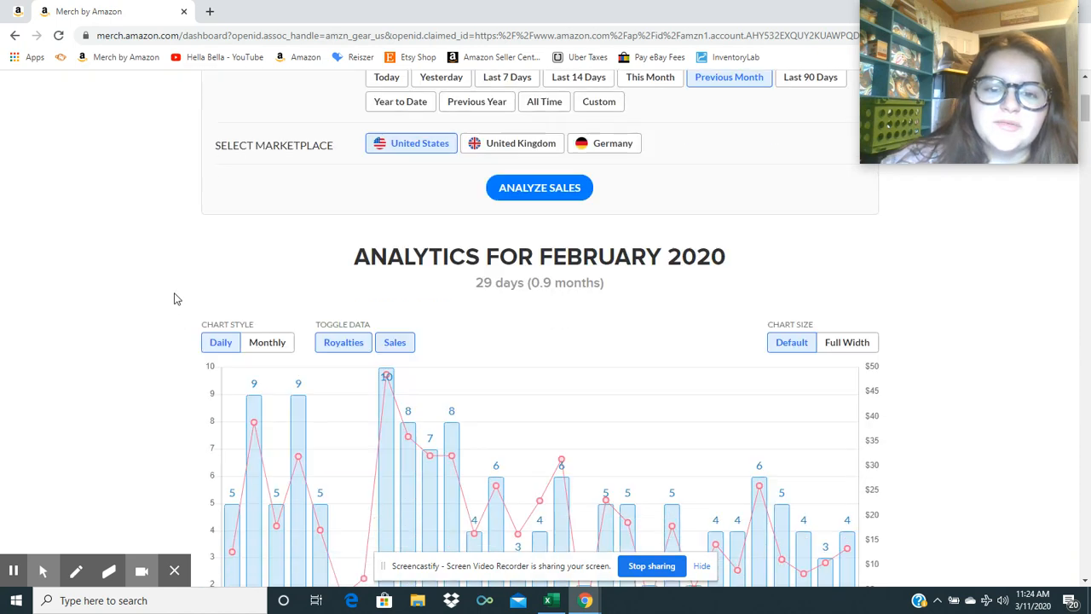
{"action": "scroll", "coordinate": [532, 299], "scroll_direction": "down", "scroll_amount": 4}
{"action": "scroll", "coordinate": [166, 253], "scroll_direction": "down", "scroll_amount": 1}
{"action": "scroll", "coordinate": [167, 253], "scroll_direction": "up", "scroll_amount": 2}
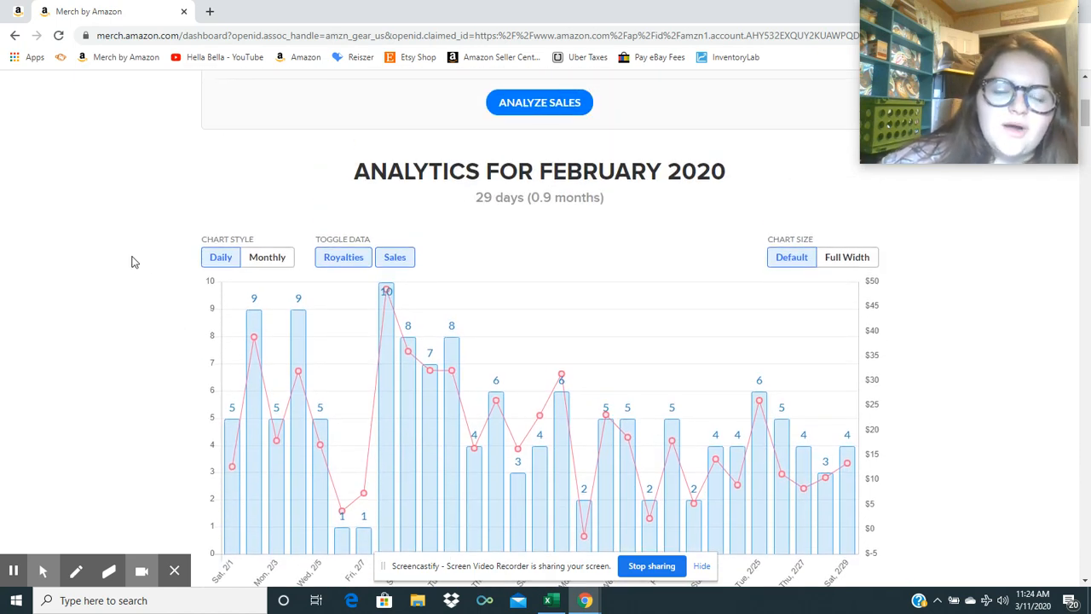
{"action": "scroll", "coordinate": [134, 261], "scroll_direction": "down", "scroll_amount": 1}
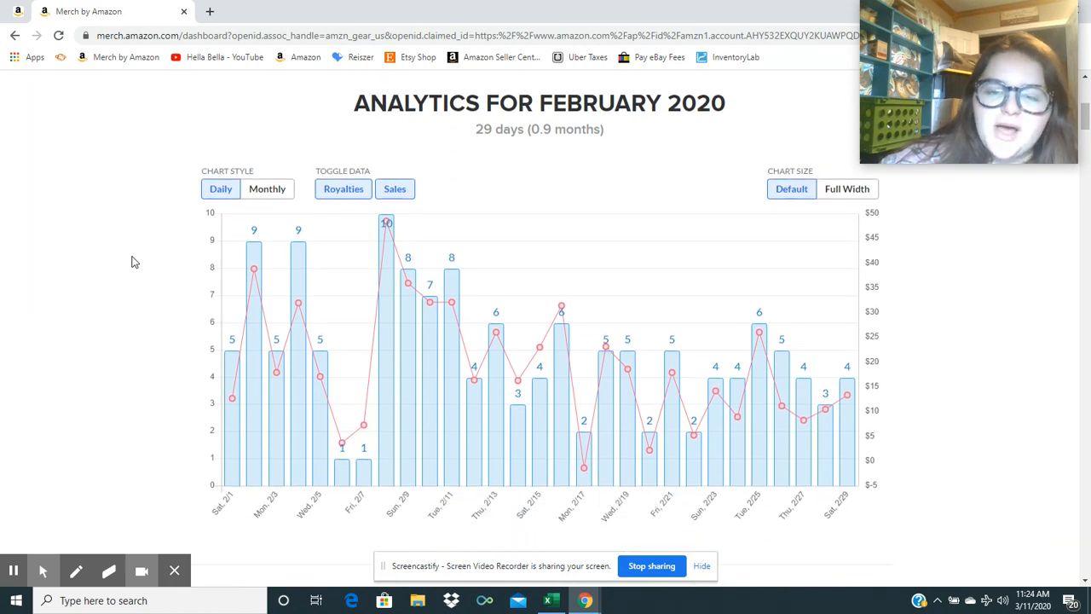
{"action": "scroll", "coordinate": [134, 261], "scroll_direction": "down", "scroll_amount": 3}
{"action": "scroll", "coordinate": [134, 261], "scroll_direction": "up", "scroll_amount": 4}
{"action": "scroll", "coordinate": [133, 259], "scroll_direction": "down", "scroll_amount": 1}
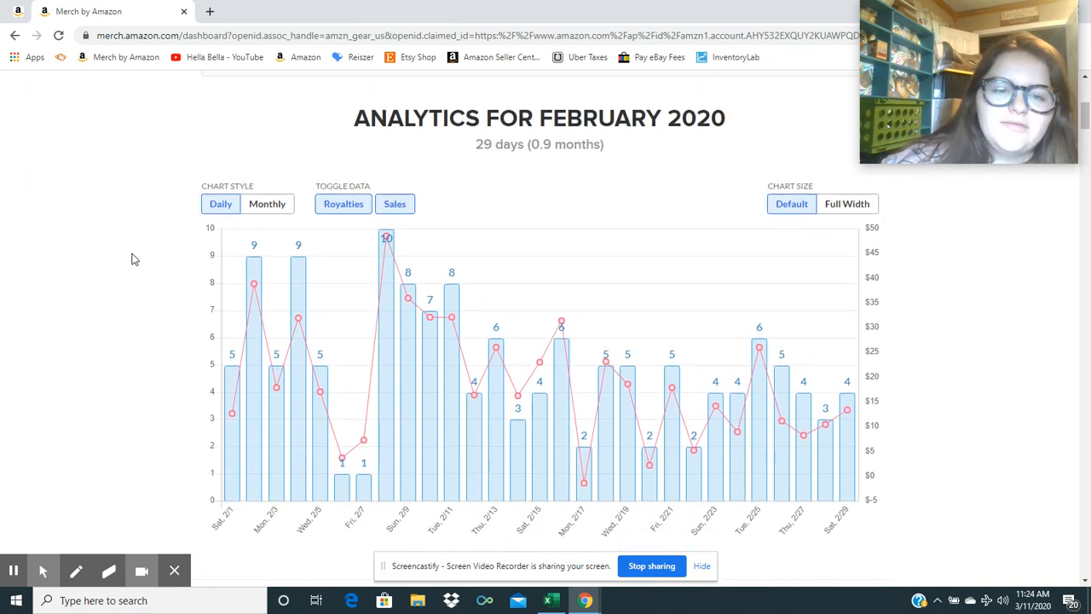
{"action": "scroll", "coordinate": [134, 258], "scroll_direction": "up", "scroll_amount": 1}
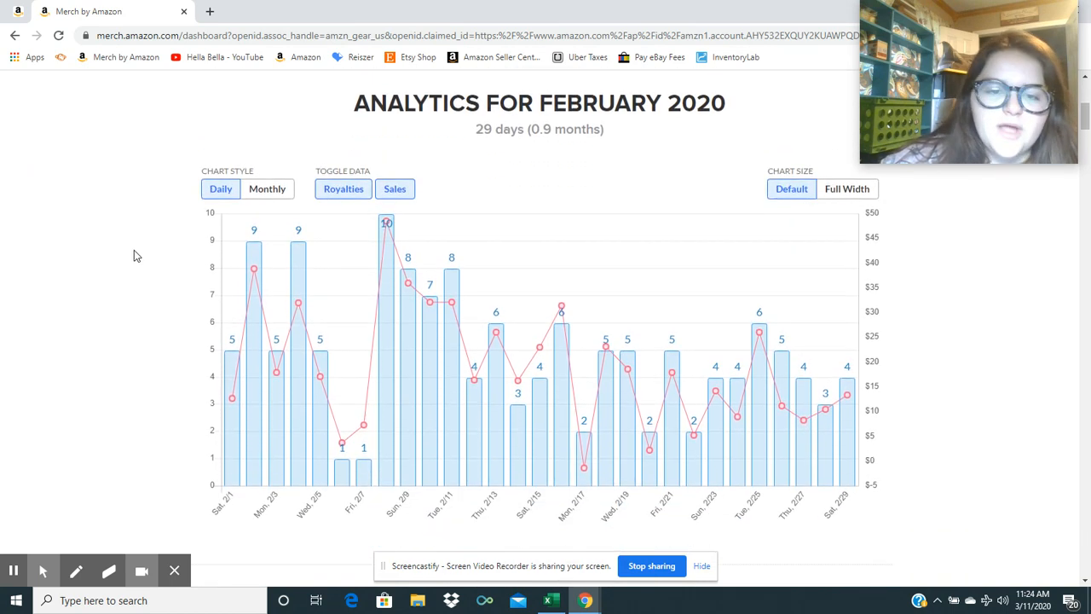
{"action": "scroll", "coordinate": [133, 256], "scroll_direction": "up", "scroll_amount": 2}
{"action": "scroll", "coordinate": [134, 256], "scroll_direction": "down", "scroll_amount": 2}
{"action": "scroll", "coordinate": [134, 256], "scroll_direction": "down", "scroll_amount": 1}
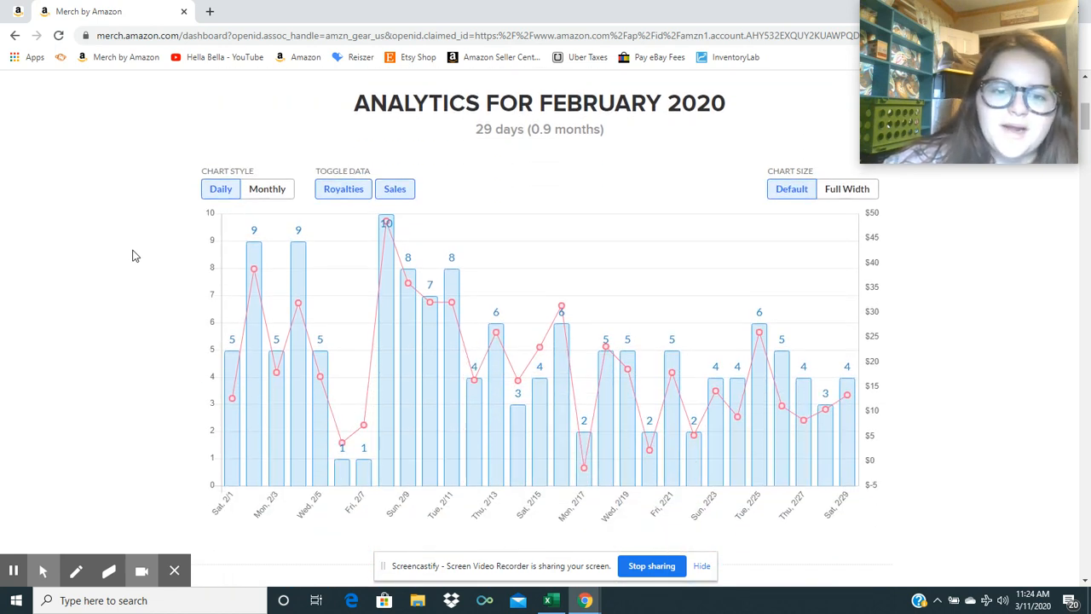
{"action": "scroll", "coordinate": [134, 256], "scroll_direction": "down", "scroll_amount": 1}
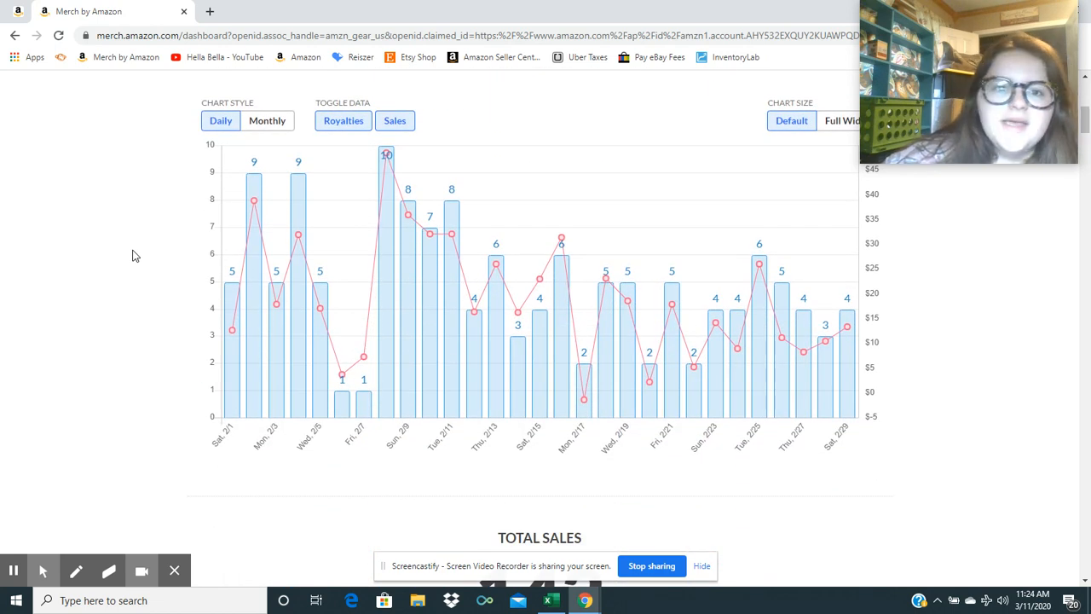
{"action": "scroll", "coordinate": [134, 256], "scroll_direction": "up", "scroll_amount": 1}
{"action": "scroll", "coordinate": [136, 247], "scroll_direction": "up", "scroll_amount": 2}
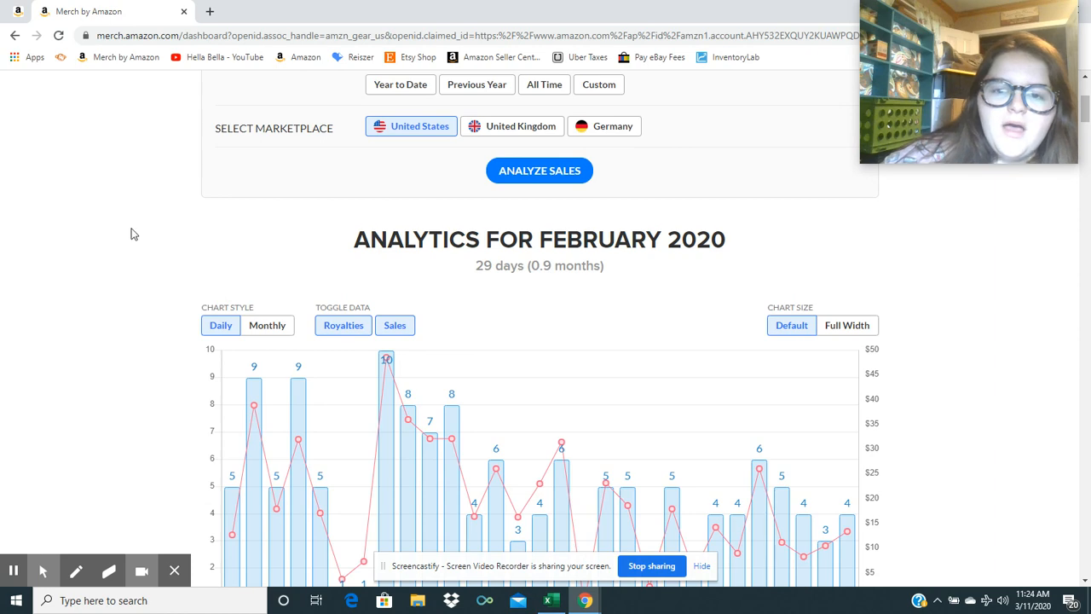
{"action": "scroll", "coordinate": [134, 235], "scroll_direction": "down", "scroll_amount": 2}
{"action": "scroll", "coordinate": [128, 226], "scroll_direction": "up", "scroll_amount": 2}
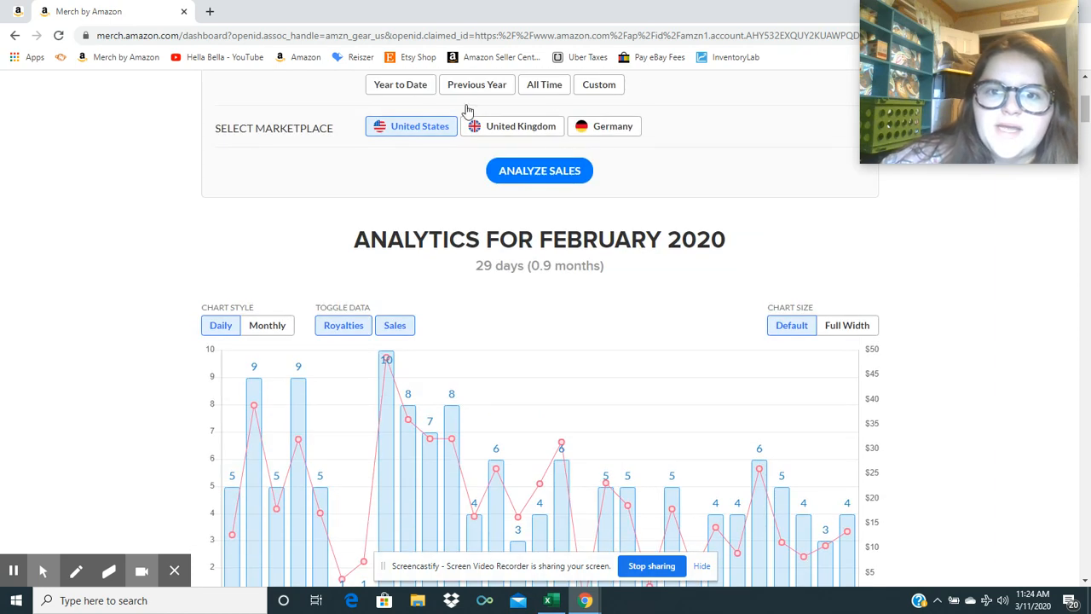
{"action": "scroll", "coordinate": [443, 166], "scroll_direction": "up", "scroll_amount": 1}
{"action": "scroll", "coordinate": [341, 213], "scroll_direction": "up", "scroll_amount": 1}
{"action": "scroll", "coordinate": [213, 257], "scroll_direction": "down", "scroll_amount": 4}
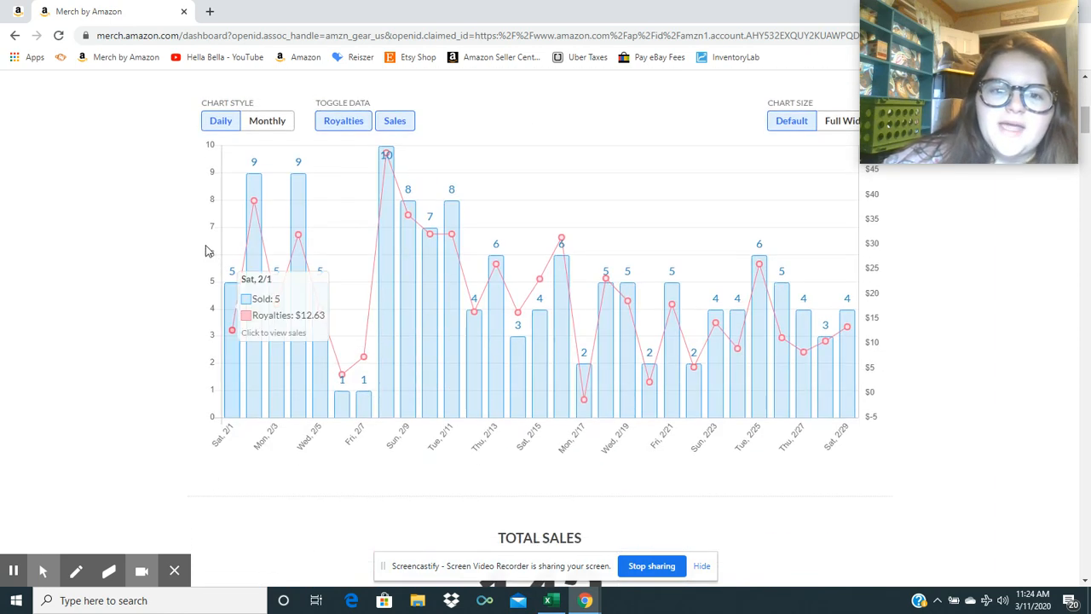
{"action": "scroll", "coordinate": [204, 245], "scroll_direction": "down", "scroll_amount": 4}
{"action": "scroll", "coordinate": [167, 234], "scroll_direction": "down", "scroll_amount": 2}
{"action": "scroll", "coordinate": [168, 234], "scroll_direction": "down", "scroll_amount": 1}
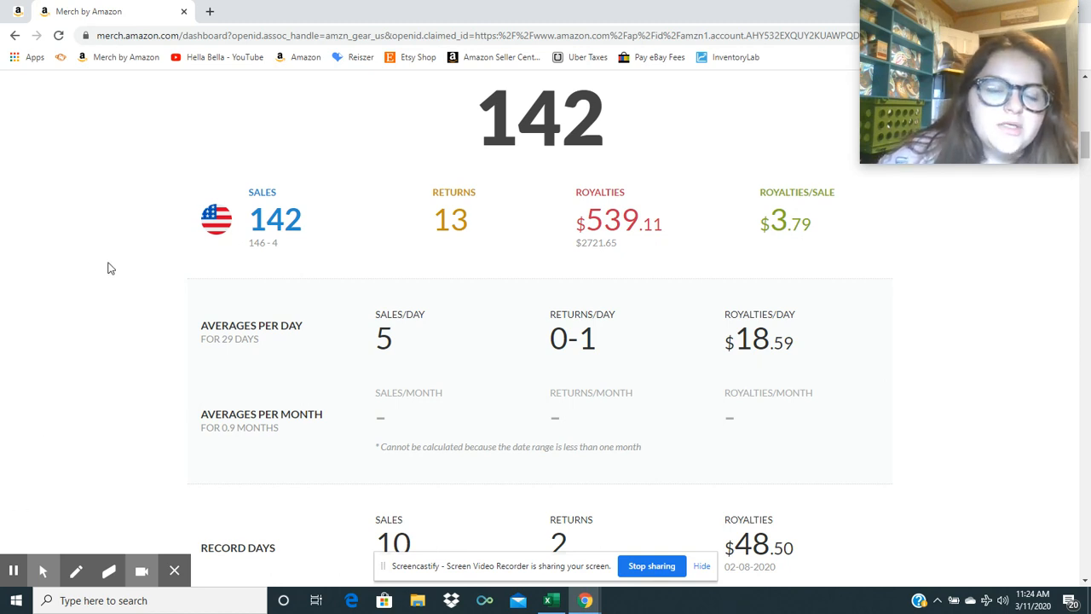
{"action": "scroll", "coordinate": [111, 269], "scroll_direction": "up", "scroll_amount": 1}
{"action": "scroll", "coordinate": [307, 255], "scroll_direction": "down", "scroll_amount": 1}
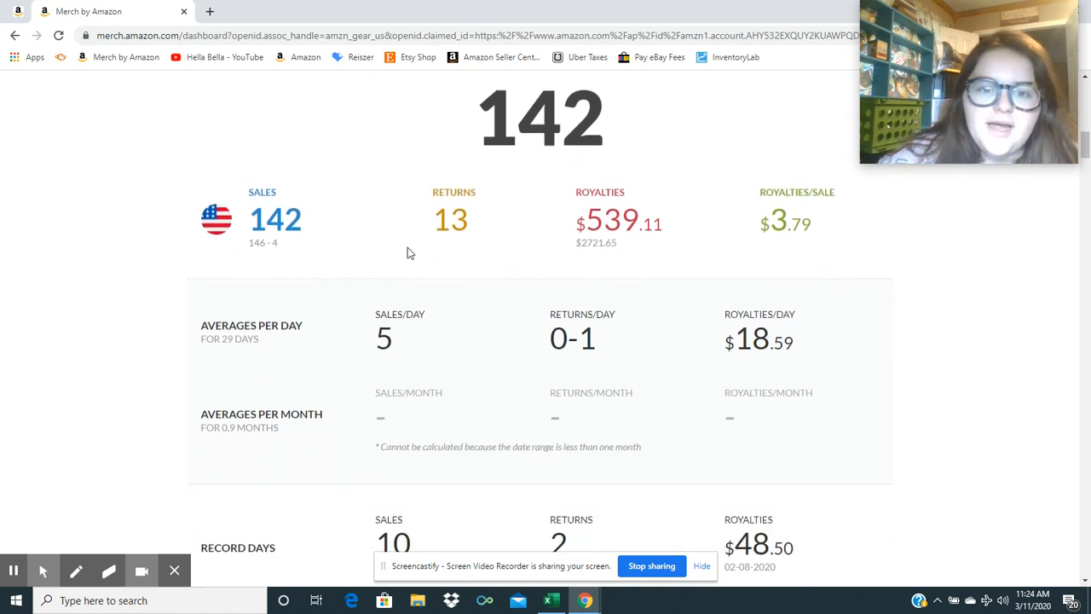